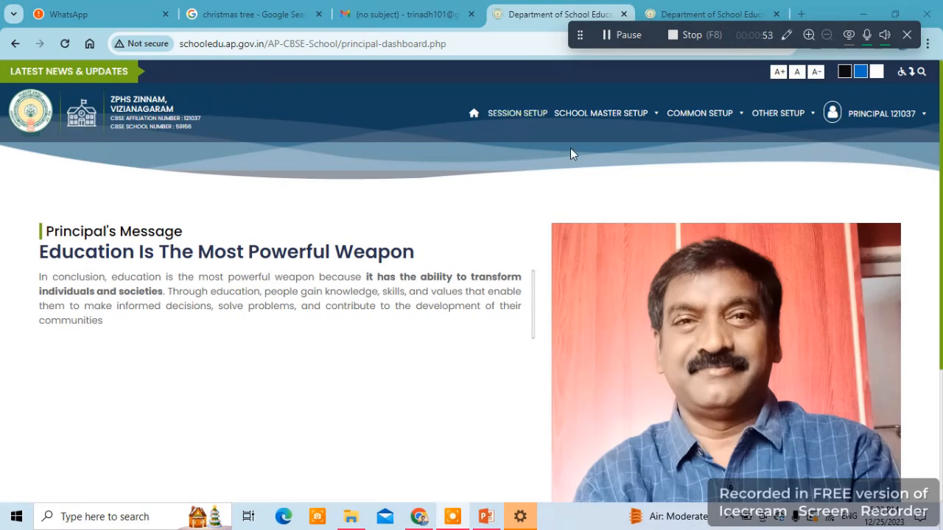
Step: Open the Principal Message setup page to view the existing message entry
{"action": "left_click", "coordinate": [608, 121]}
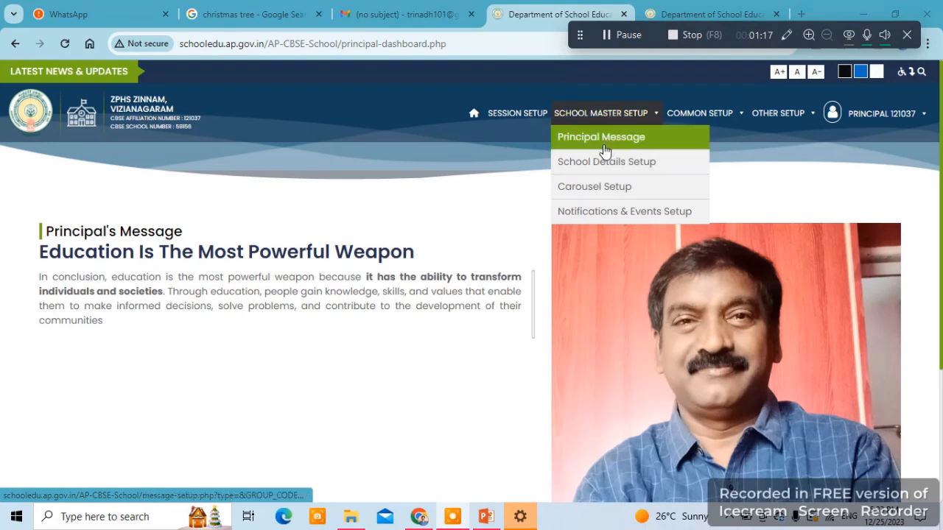
{"action": "left_click", "coordinate": [603, 143]}
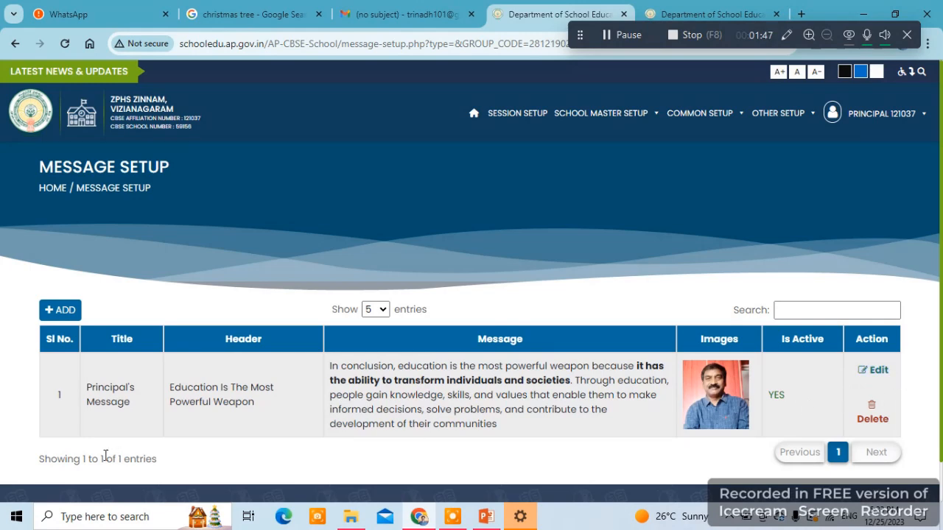
{"action": "left_click", "coordinate": [704, 118]}
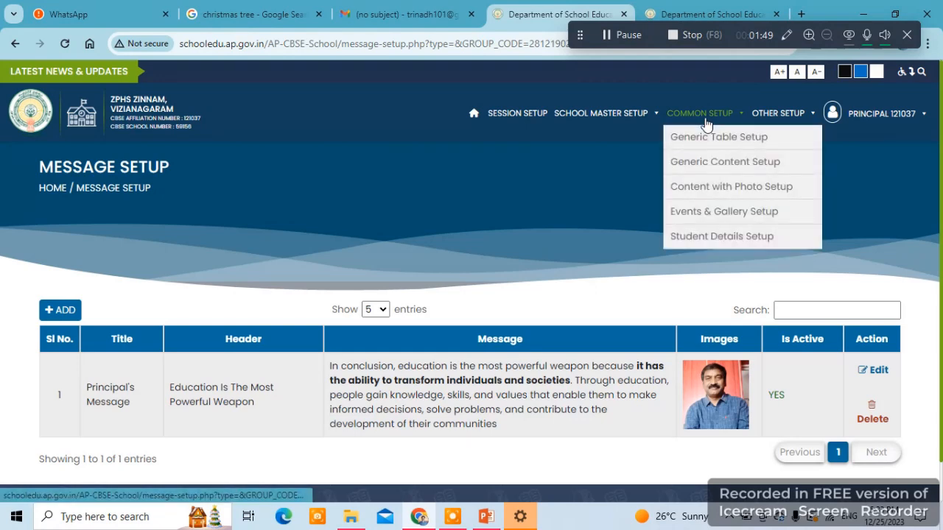
Step: Open the ZPHS ZINNAM record in School Details Setup for editing, review all its fields and submit the update
{"action": "left_click", "coordinate": [603, 118]}
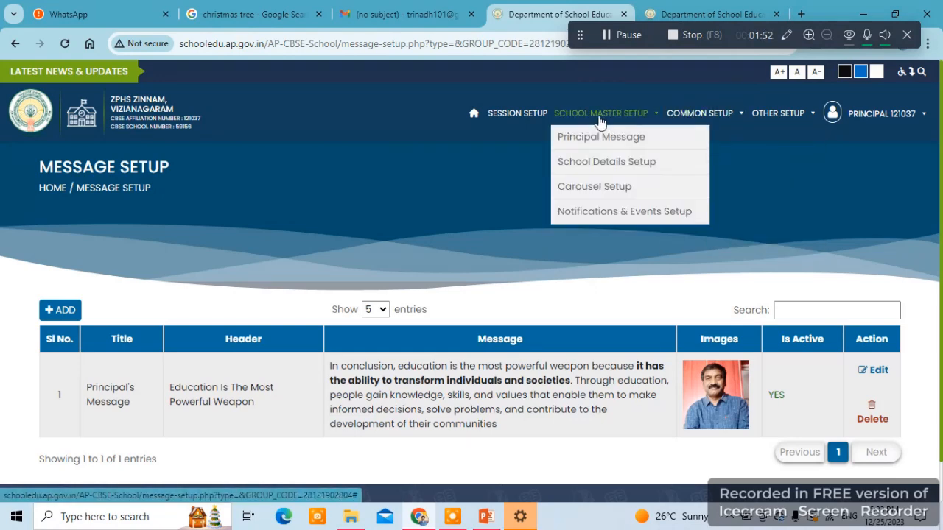
{"action": "left_click", "coordinate": [603, 162]}
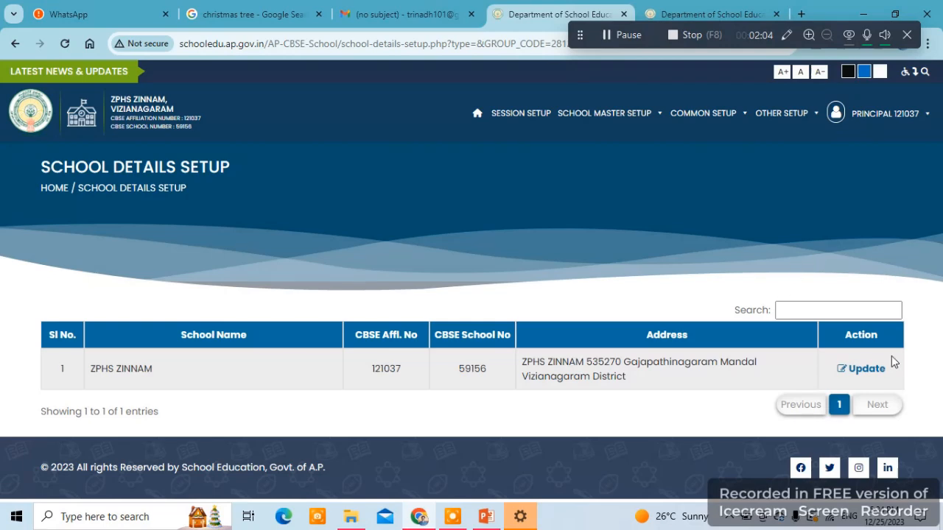
{"action": "left_click", "coordinate": [873, 369]}
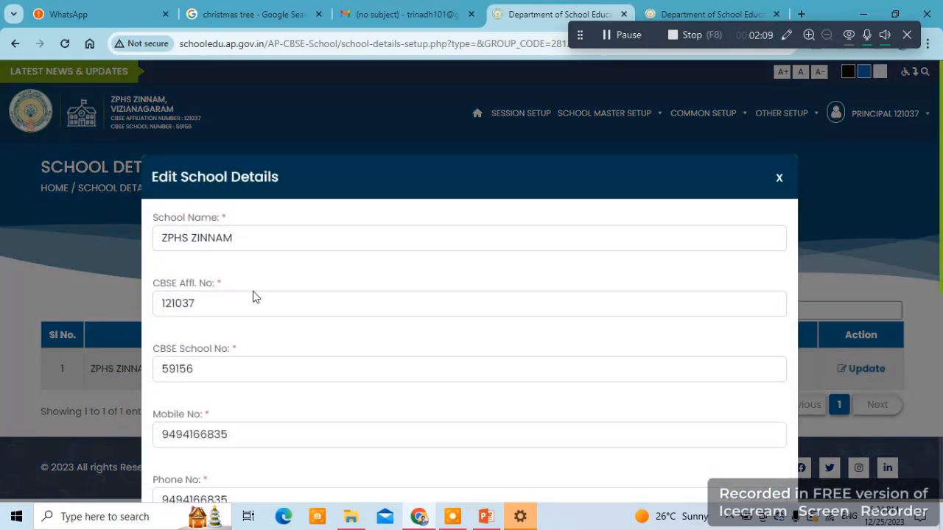
{"action": "scroll", "coordinate": [252, 309], "scroll_direction": "down", "scroll_amount": 1}
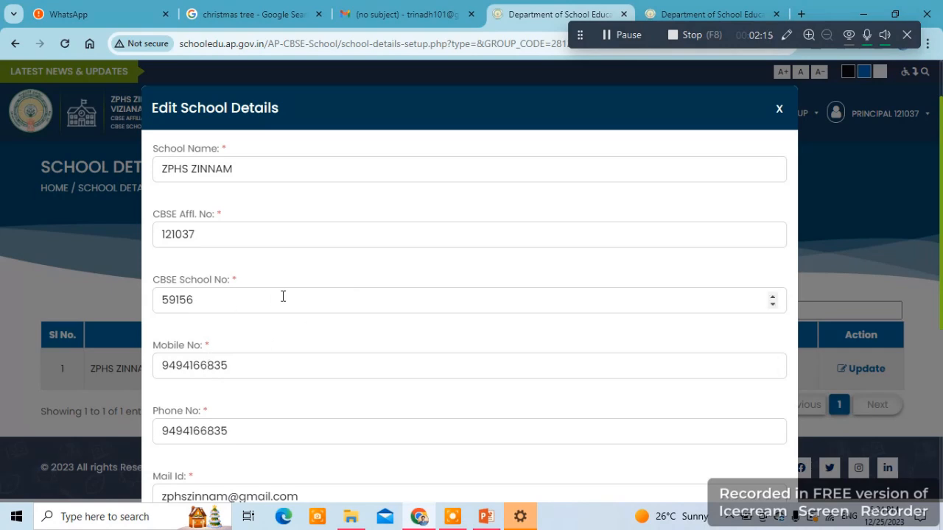
{"action": "scroll", "coordinate": [267, 367], "scroll_direction": "down", "scroll_amount": 1}
{"action": "scroll", "coordinate": [267, 367], "scroll_direction": "down", "scroll_amount": 1}
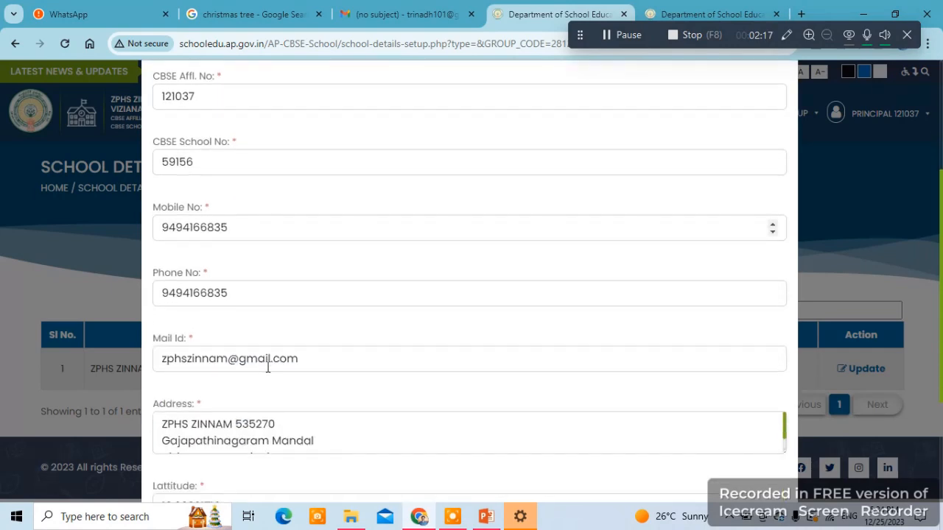
{"action": "scroll", "coordinate": [267, 367], "scroll_direction": "down", "scroll_amount": 1}
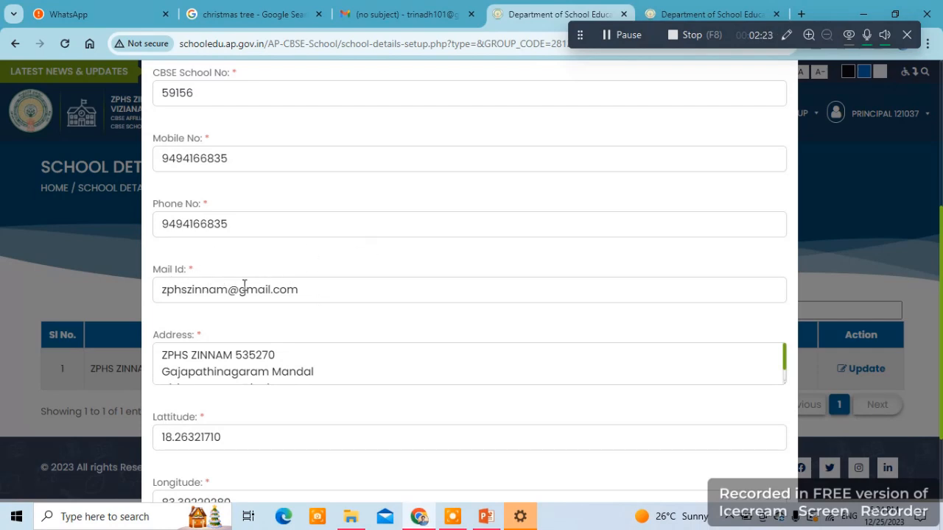
{"action": "scroll", "coordinate": [341, 291], "scroll_direction": "down", "scroll_amount": 1}
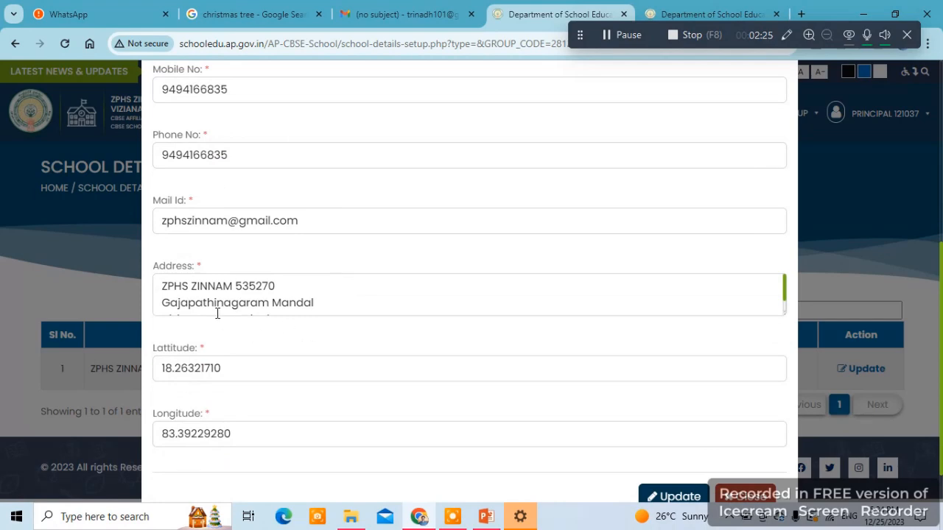
{"action": "scroll", "coordinate": [251, 357], "scroll_direction": "down", "scroll_amount": 1}
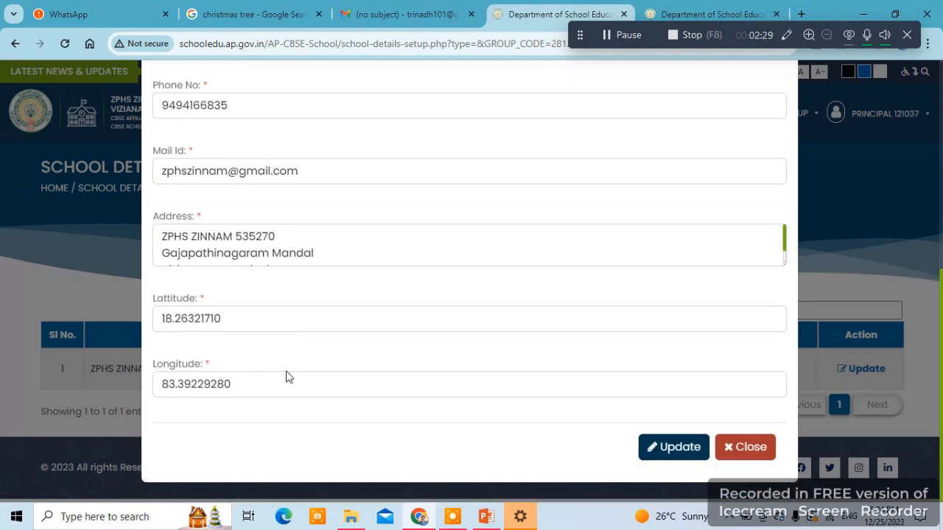
{"action": "left_click", "coordinate": [675, 452]}
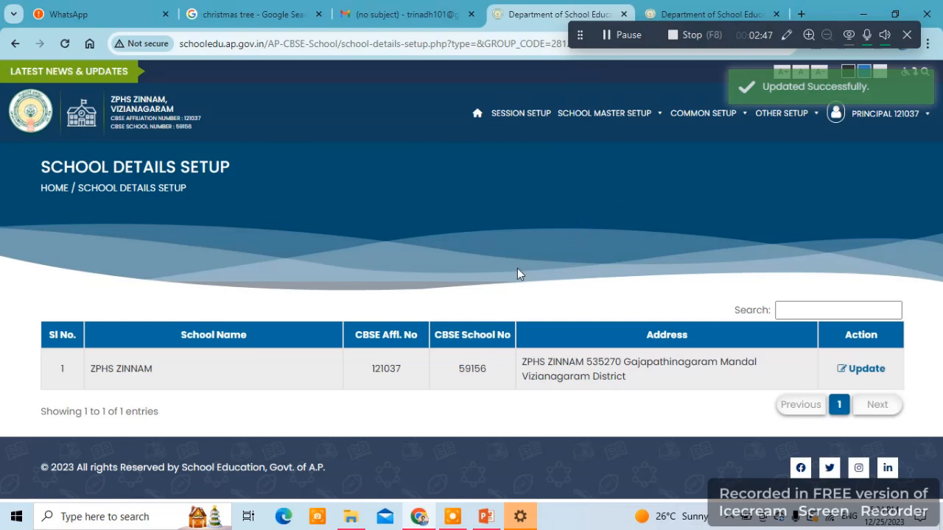
Step: Start a new entry in Carousel Setup with the carousel type Header Slider
{"action": "left_click", "coordinate": [589, 117]}
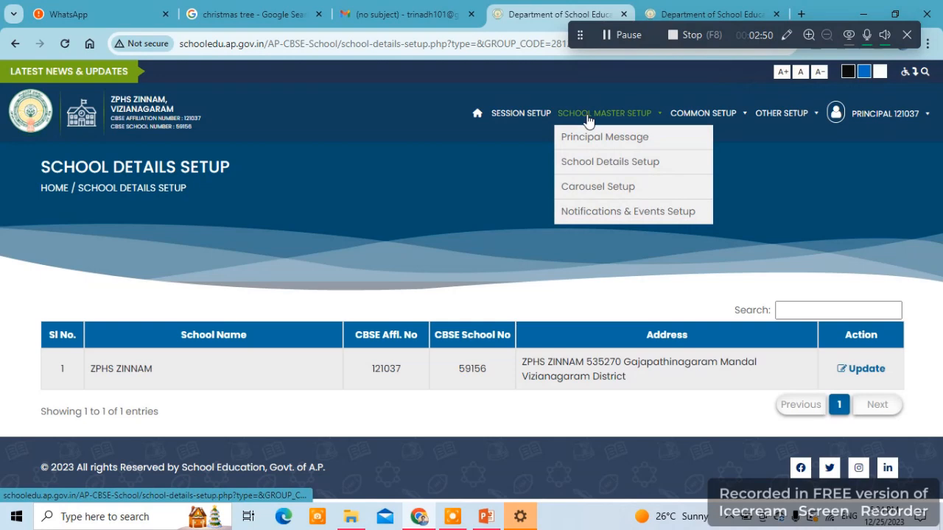
{"action": "left_click", "coordinate": [621, 193]}
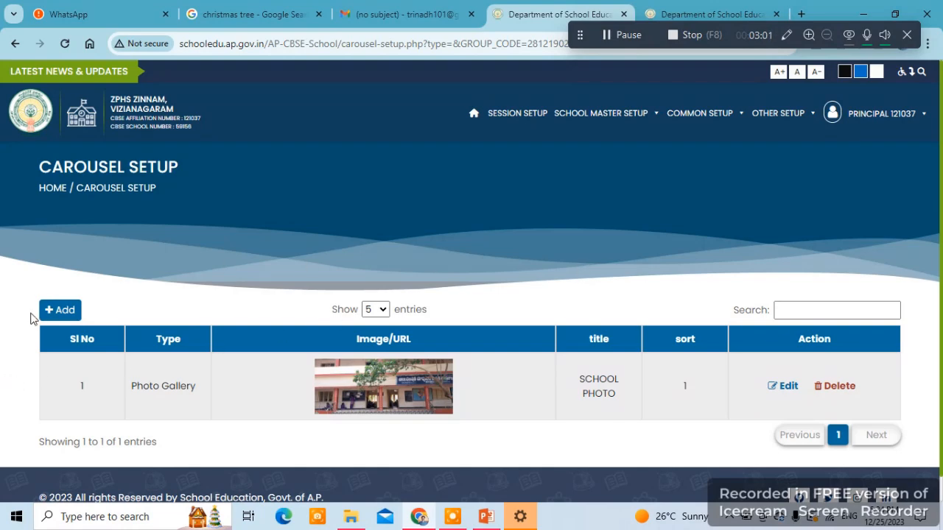
{"action": "left_click", "coordinate": [58, 312]}
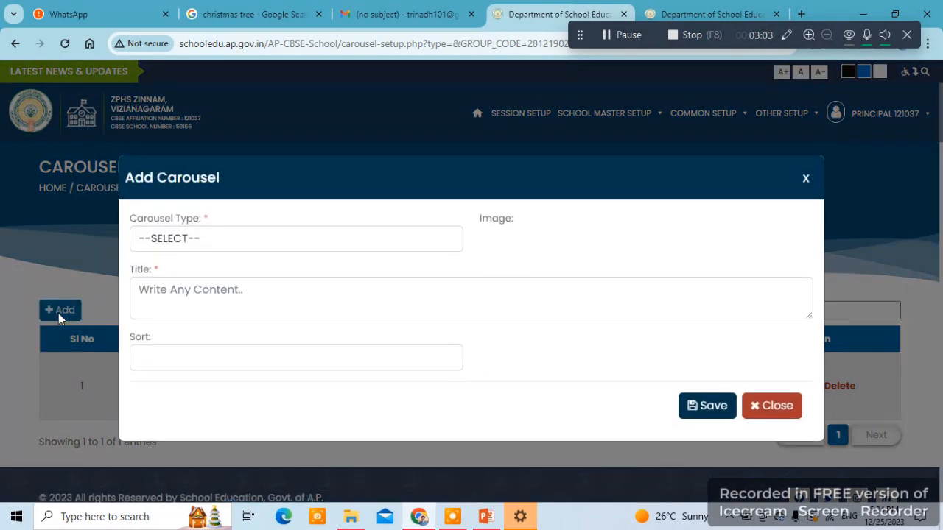
{"action": "left_click", "coordinate": [324, 243]}
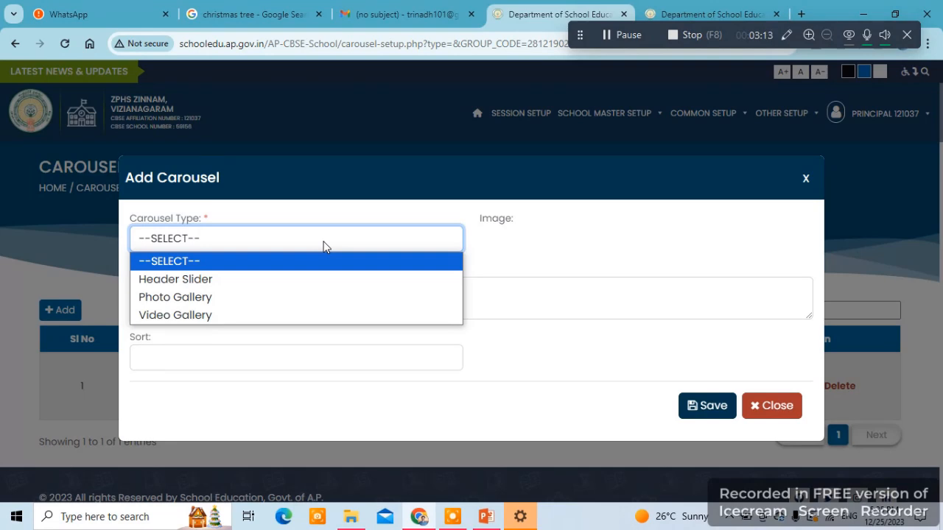
{"action": "left_click", "coordinate": [252, 288]}
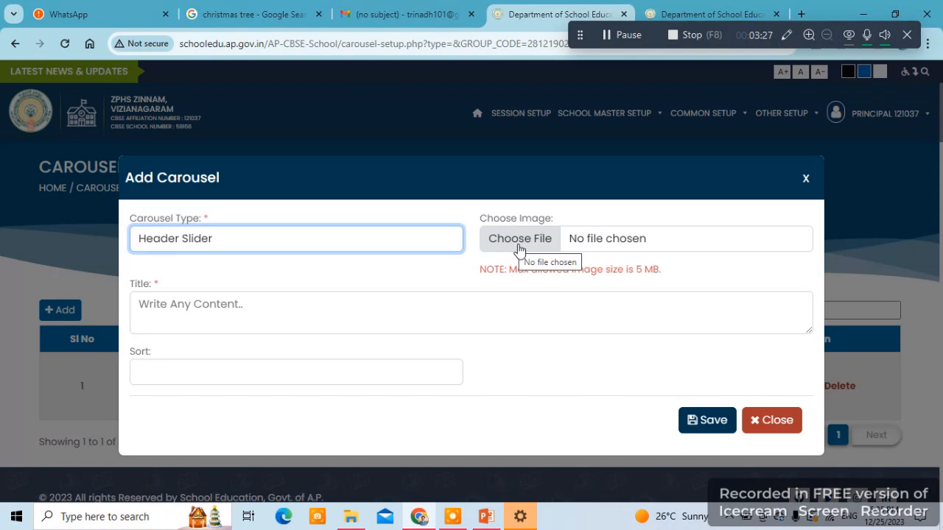
{"action": "left_click", "coordinate": [167, 305]}
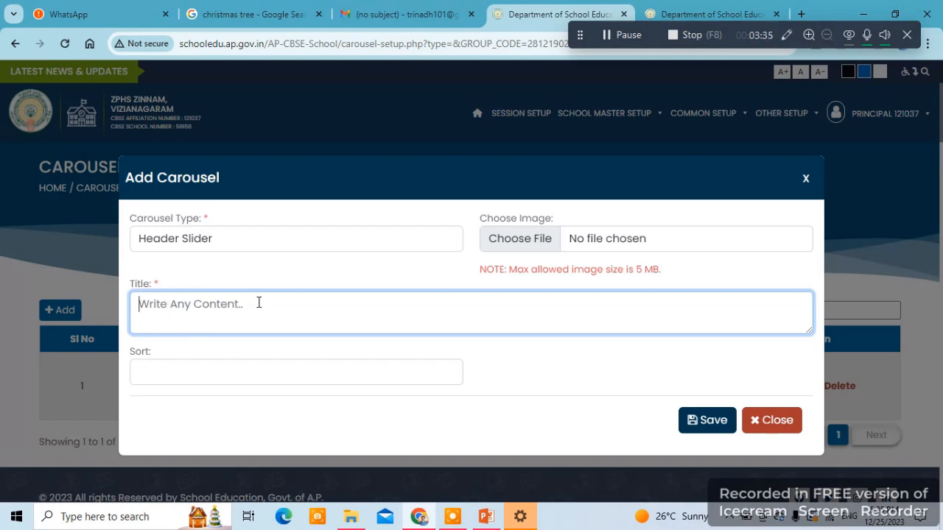
{"action": "left_click", "coordinate": [171, 376]}
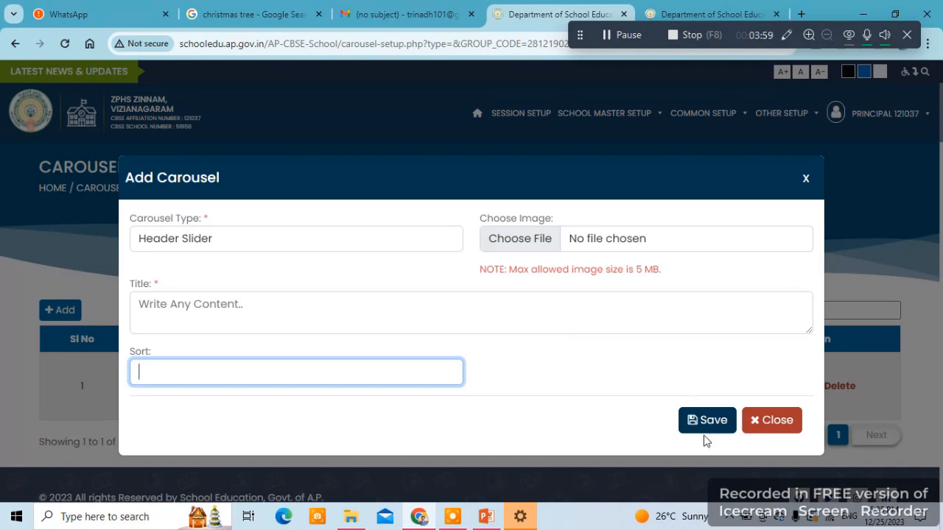
Step: Attach the image "WhatsApp Image 2023-10-14 at 9.50.10 PM.jpeg" from the Downloads folder to the new carousel entry
{"action": "left_click", "coordinate": [506, 243]}
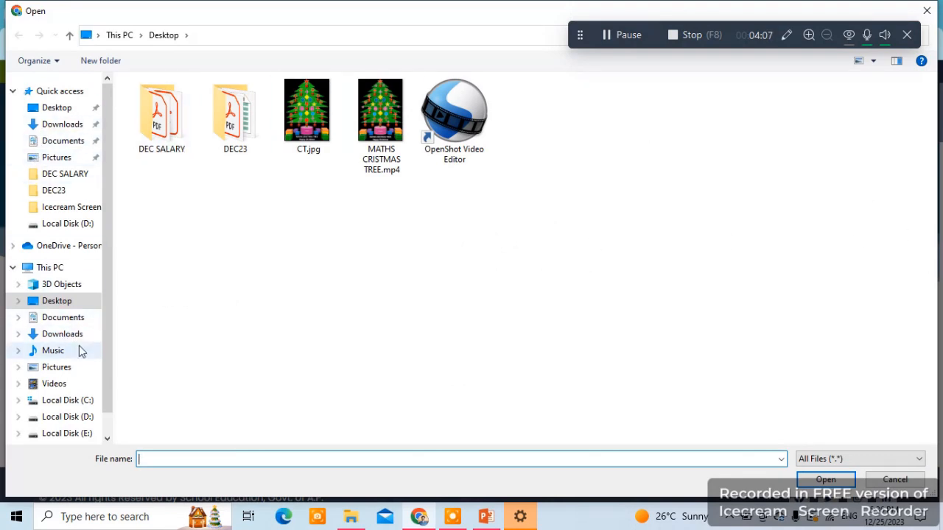
{"action": "left_click", "coordinate": [71, 125]}
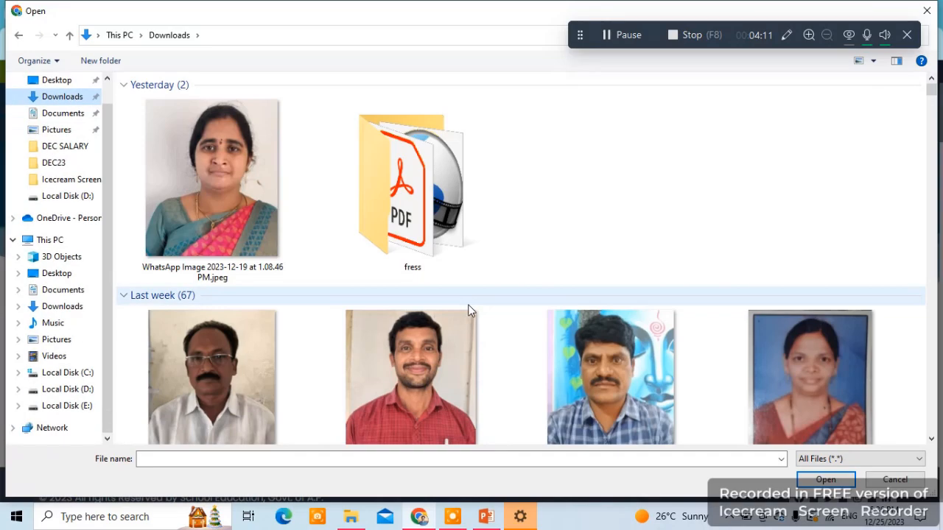
{"action": "left_click_drag", "start_coordinate": [932, 90], "coordinate": [932, 153]}
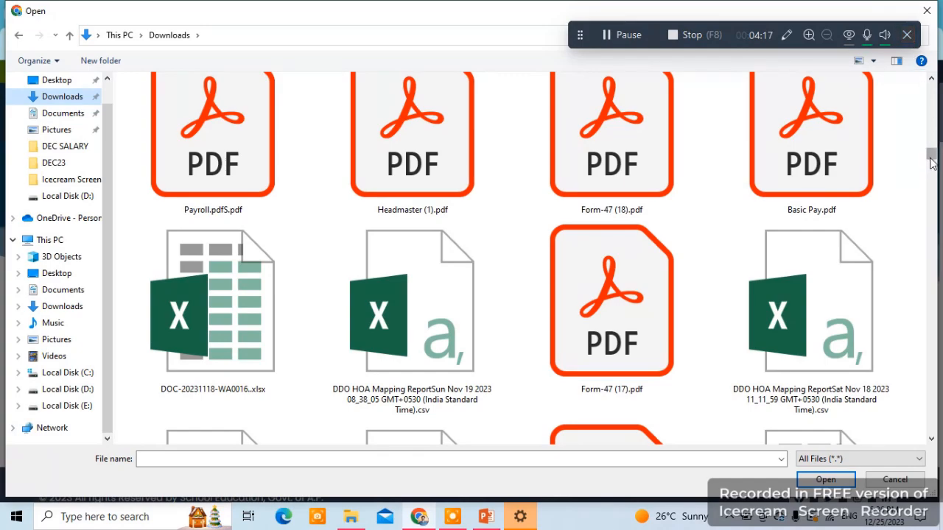
{"action": "left_click_drag", "start_coordinate": [932, 161], "coordinate": [934, 187]}
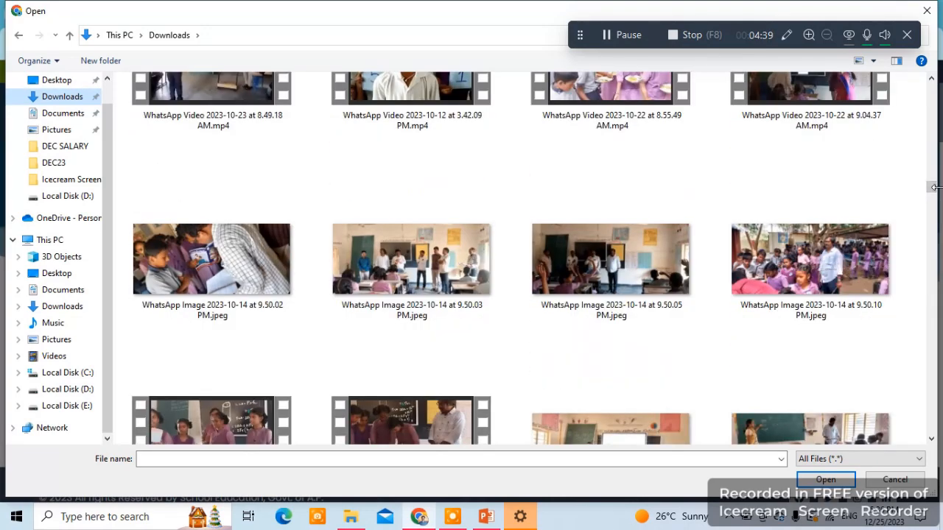
{"action": "double_click", "coordinate": [824, 257]}
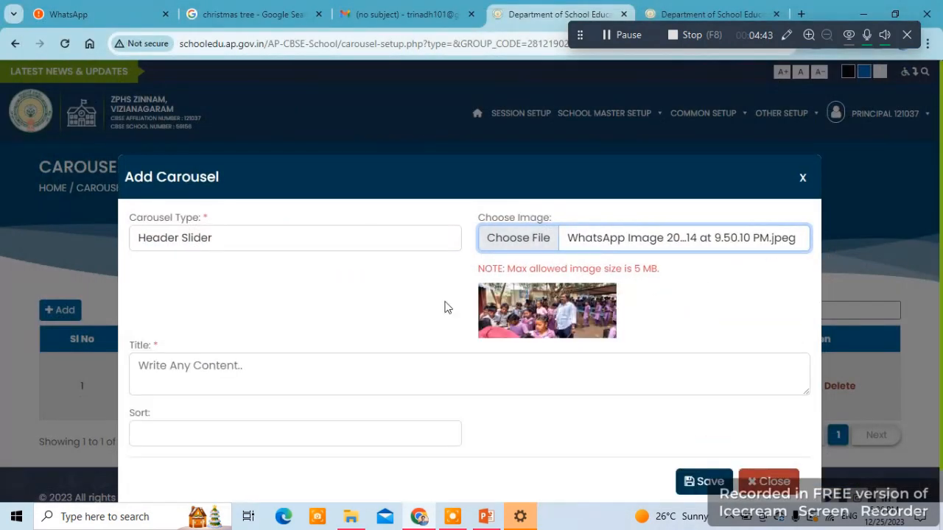
Step: Give the Header Slider entry the title MDM and sort order 1, and save it
{"action": "left_click", "coordinate": [179, 372]}
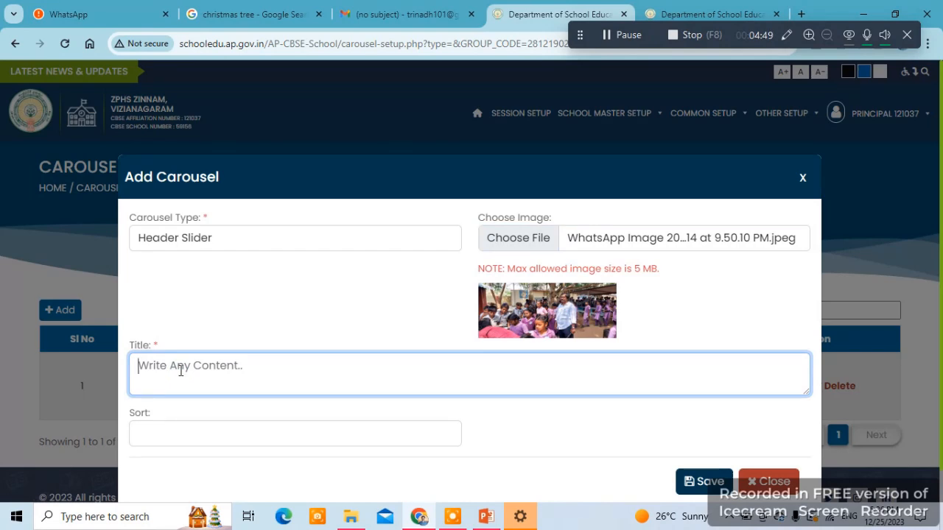
{"action": "type", "text": "MD"}
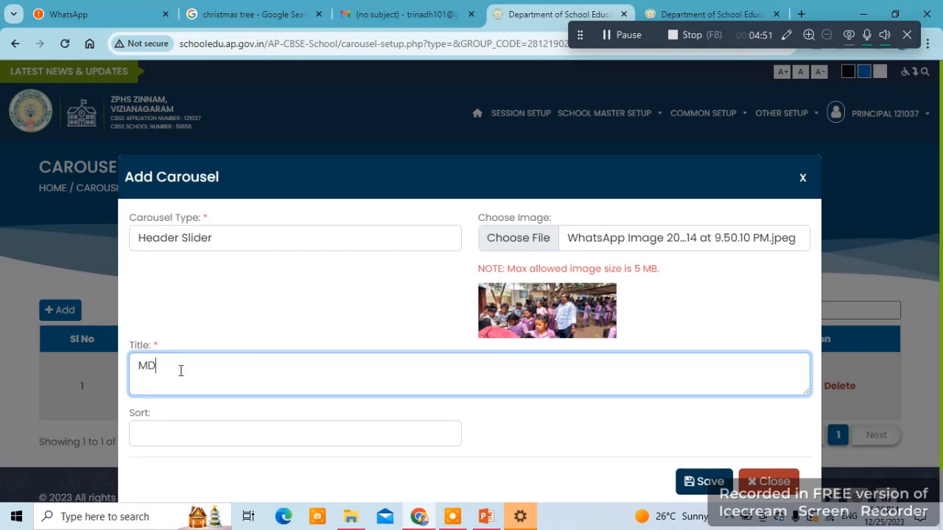
{"action": "type", "text": "M"}
{"action": "left_click", "coordinate": [148, 430]}
{"action": "type", "text": "1"}
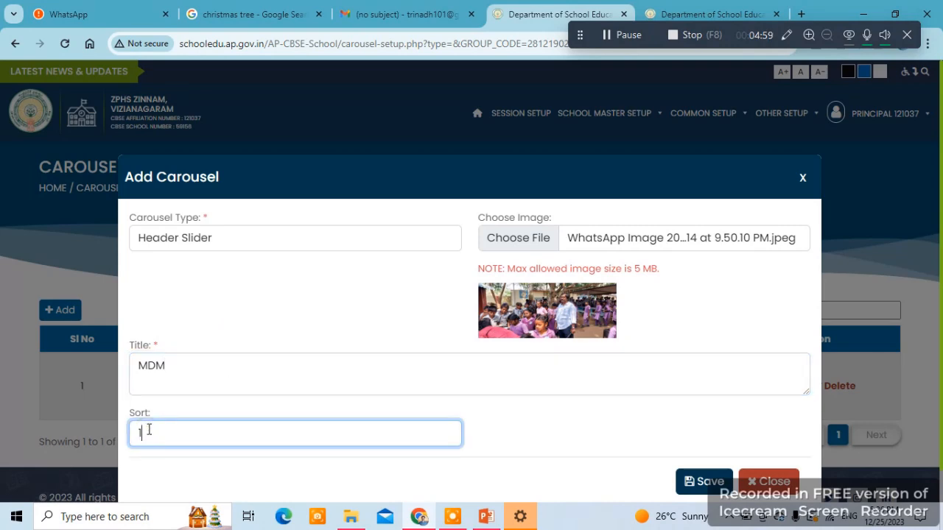
{"action": "left_click", "coordinate": [907, 37]}
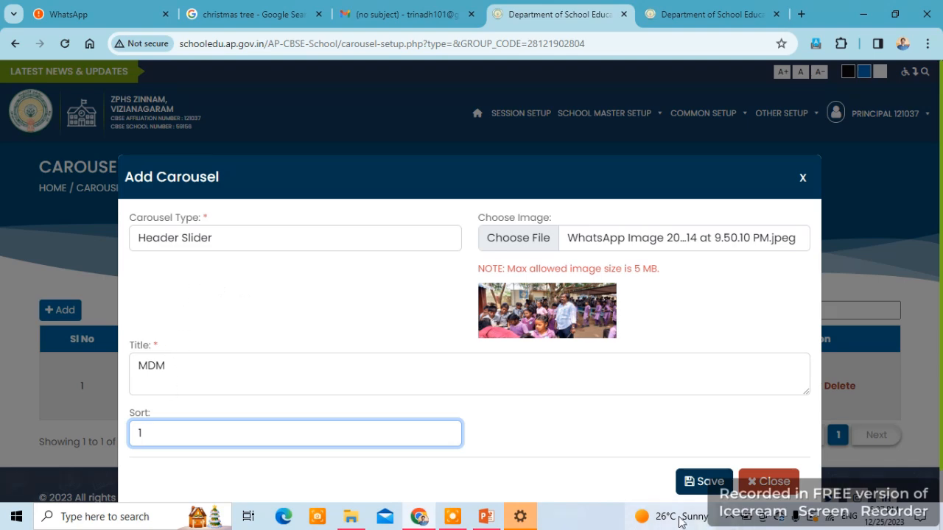
{"action": "left_click", "coordinate": [715, 492]}
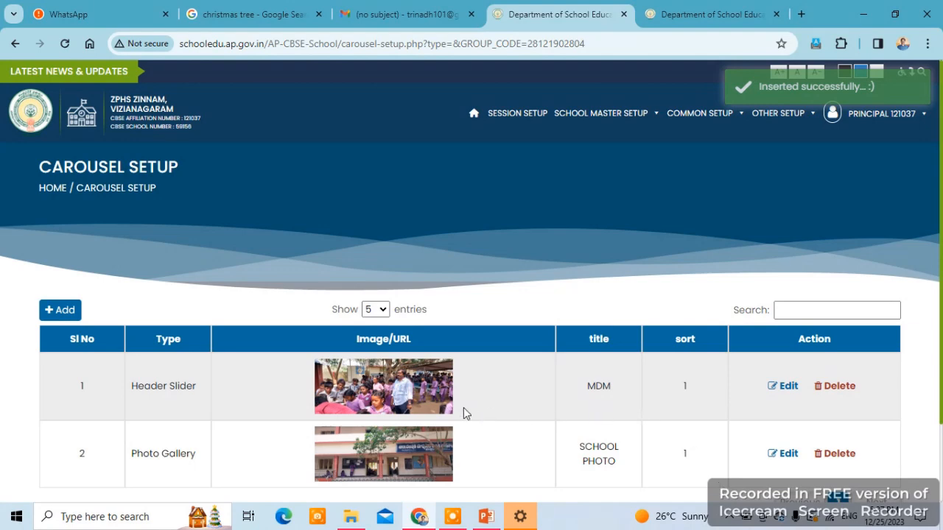
Step: Start a new carousel entry with the carousel type Photo Gallery
{"action": "scroll", "coordinate": [375, 424], "scroll_direction": "down", "scroll_amount": 1}
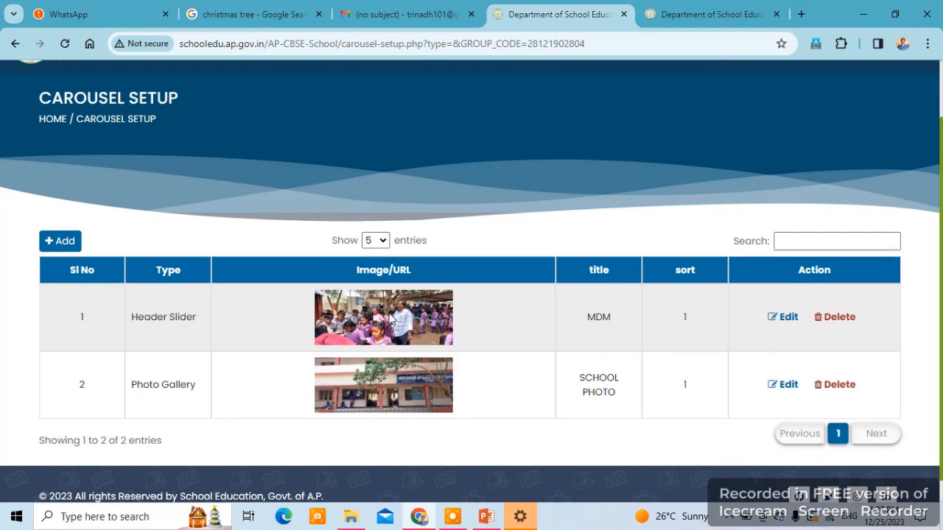
{"action": "scroll", "coordinate": [103, 280], "scroll_direction": "down", "scroll_amount": 1}
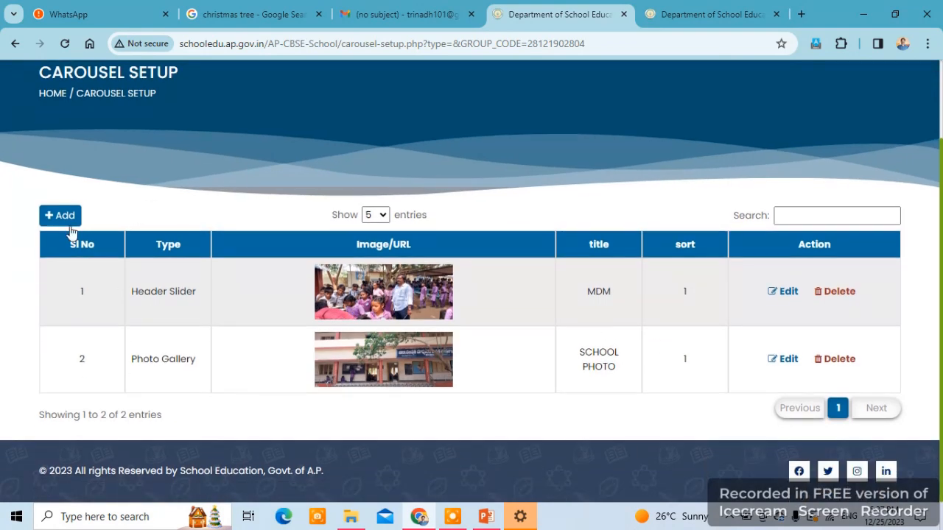
{"action": "left_click", "coordinate": [62, 221]}
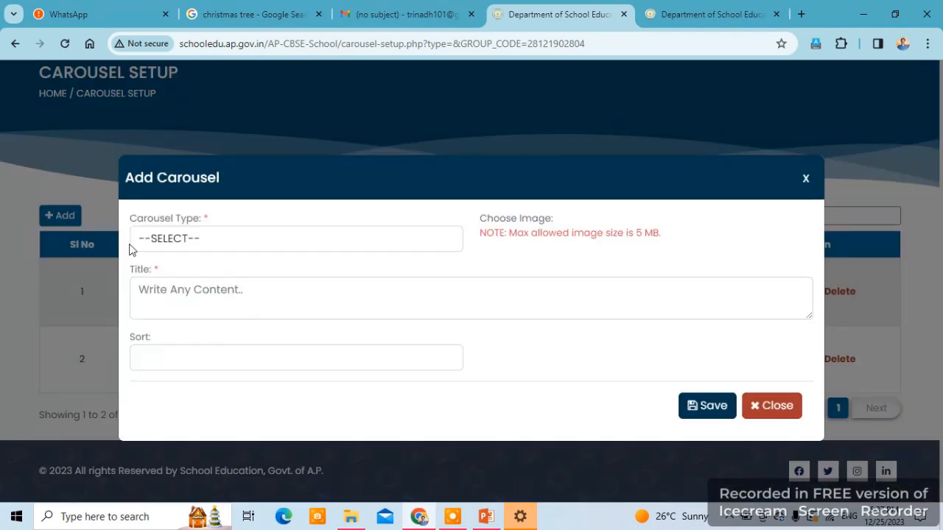
{"action": "left_click", "coordinate": [206, 239]}
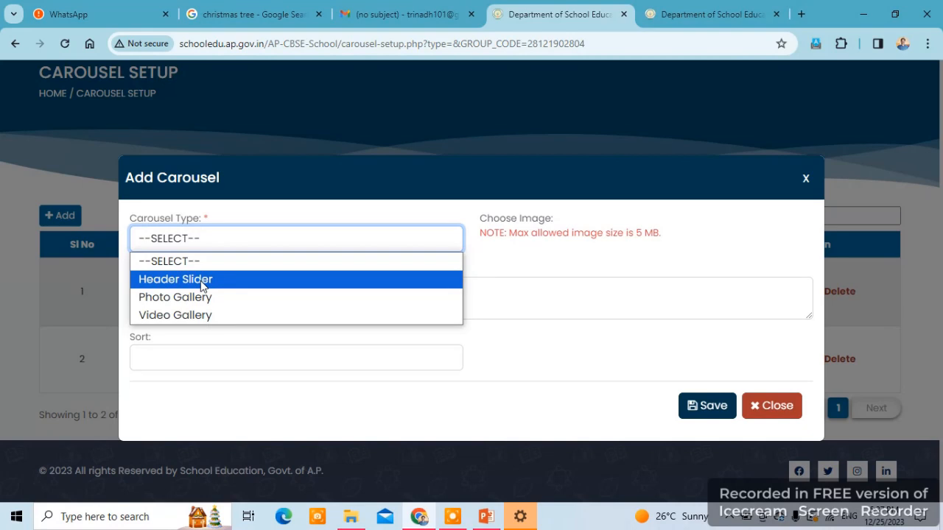
{"action": "left_click", "coordinate": [185, 298]}
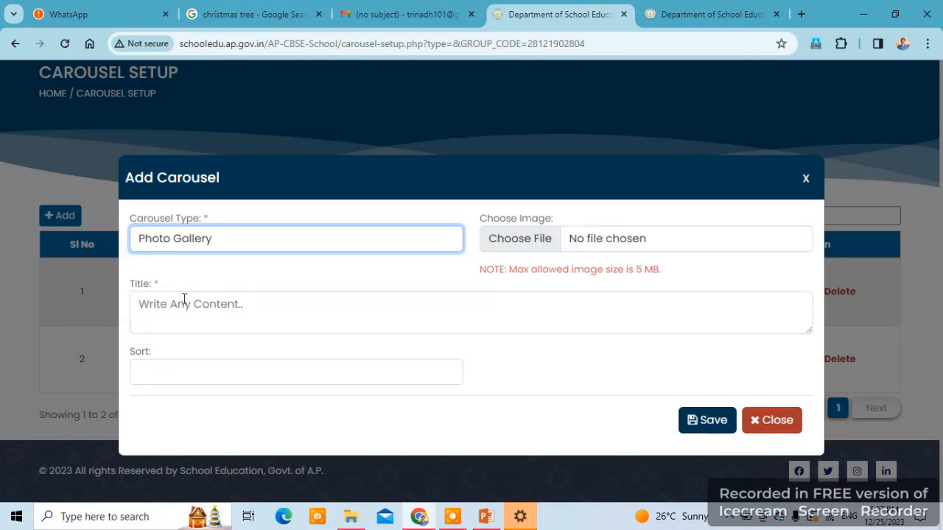
Step: Attach the image "WhatsApp Image 2023-10-14 at 9.50.03 PM.jpeg" from the Downloads folder to the Photo Gallery entry
{"action": "left_click", "coordinate": [526, 244]}
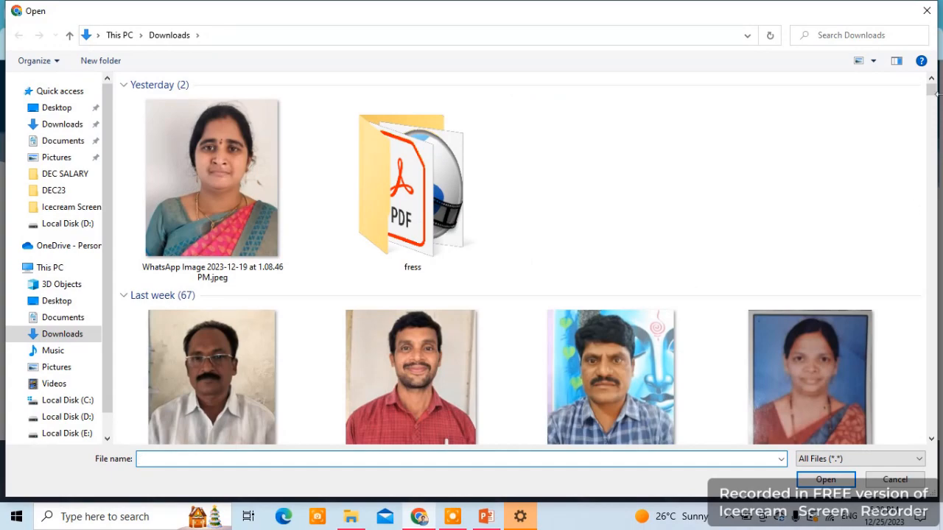
{"action": "left_click_drag", "start_coordinate": [931, 92], "coordinate": [939, 194]}
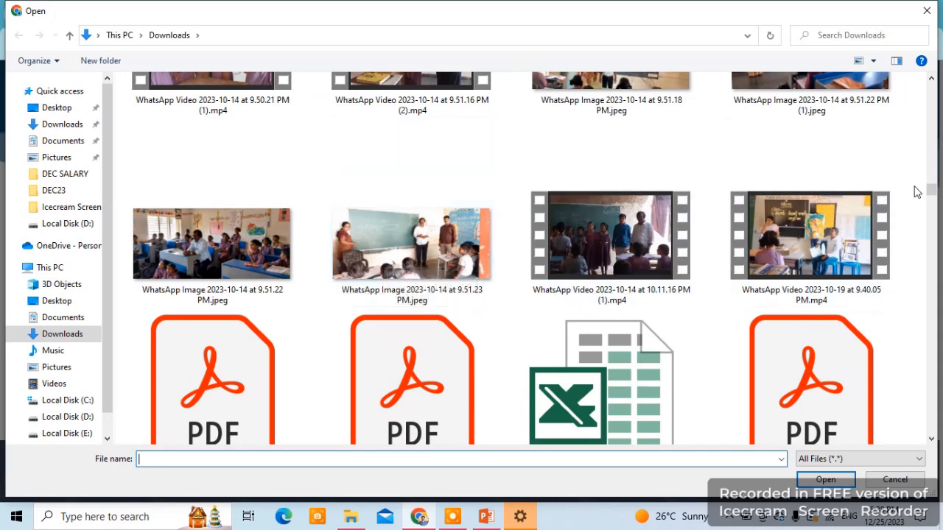
{"action": "left_click_drag", "start_coordinate": [930, 196], "coordinate": [933, 193]}
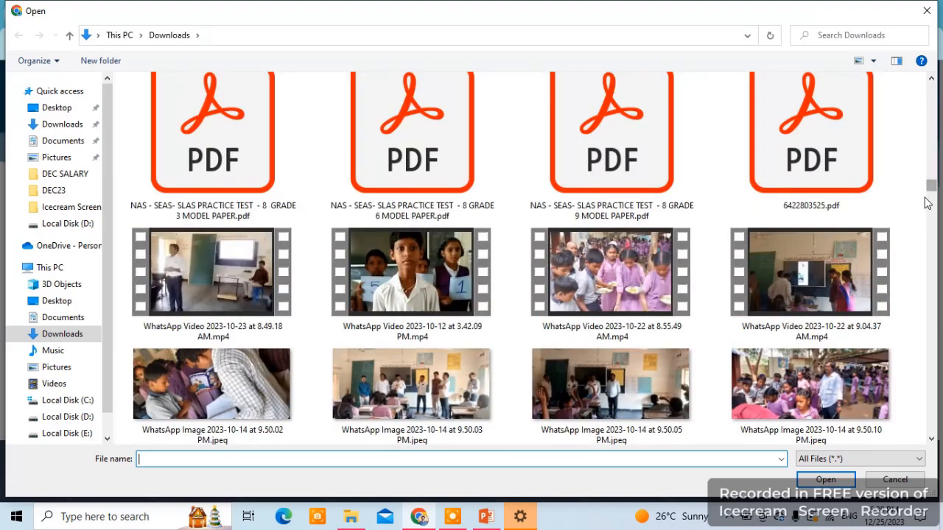
{"action": "left_click", "coordinate": [397, 386]}
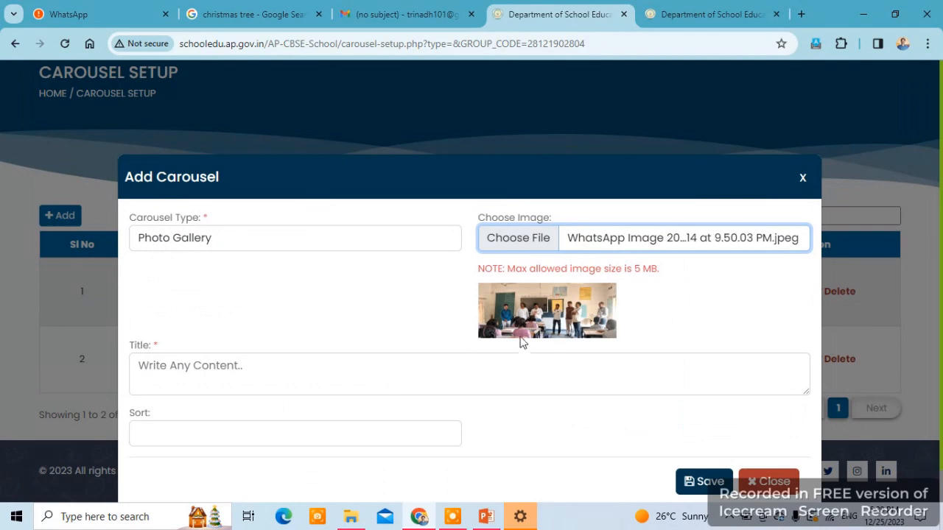
Step: Give the Photo Gallery entry the title DY EO VISIT and sort order 1, and save it
{"action": "left_click", "coordinate": [167, 369]}
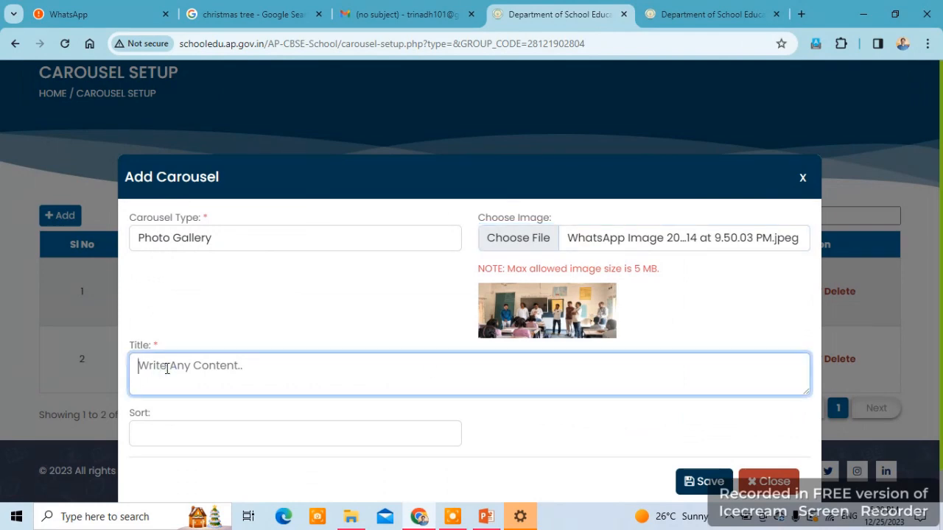
{"action": "type", "text": "DY EO VISIT"}
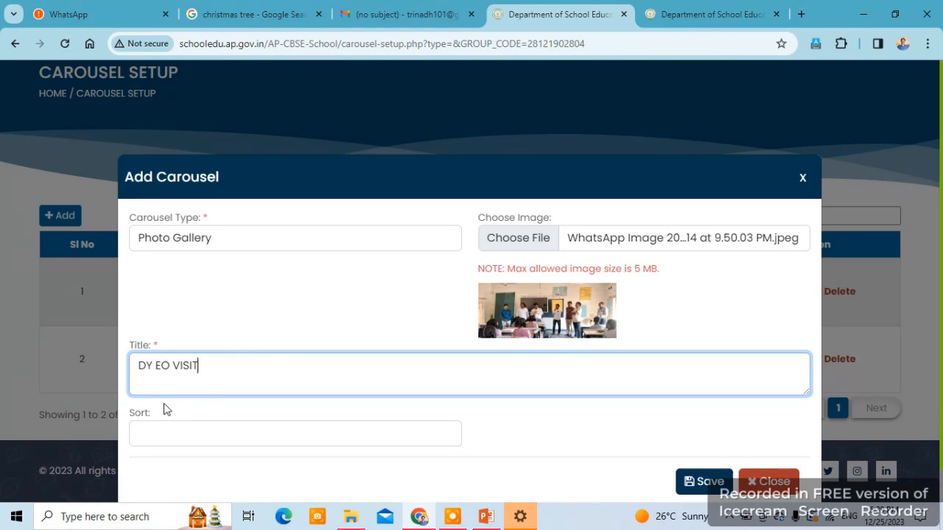
{"action": "left_click", "coordinate": [156, 438]}
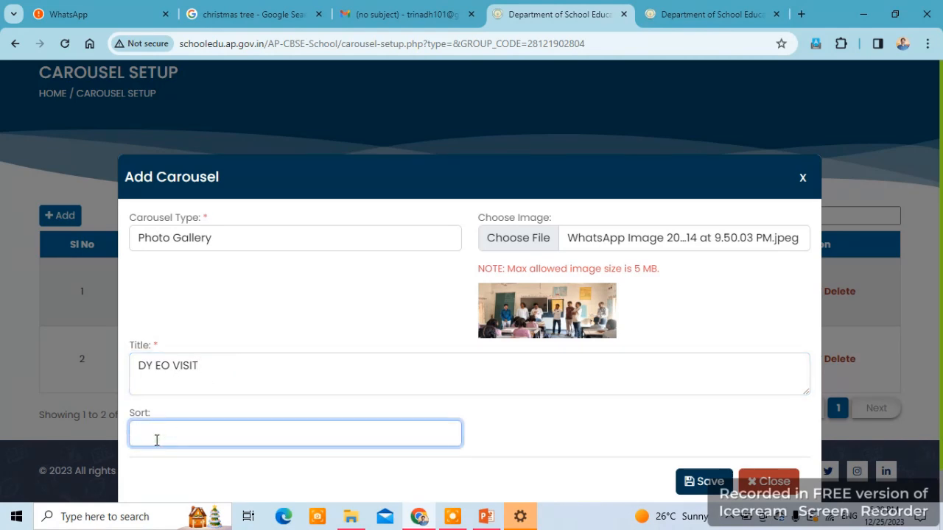
{"action": "type", "text": "1"}
{"action": "left_click", "coordinate": [705, 485]}
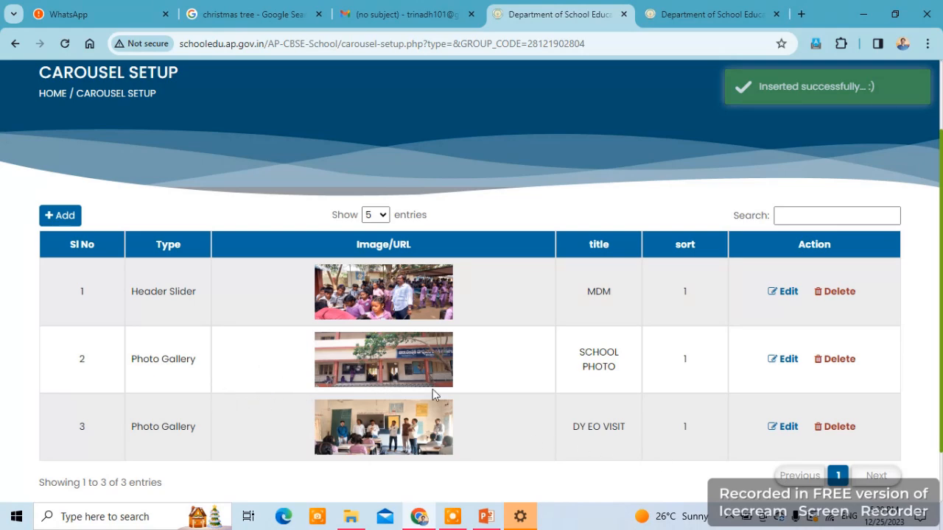
{"action": "right_click", "coordinate": [534, 388]}
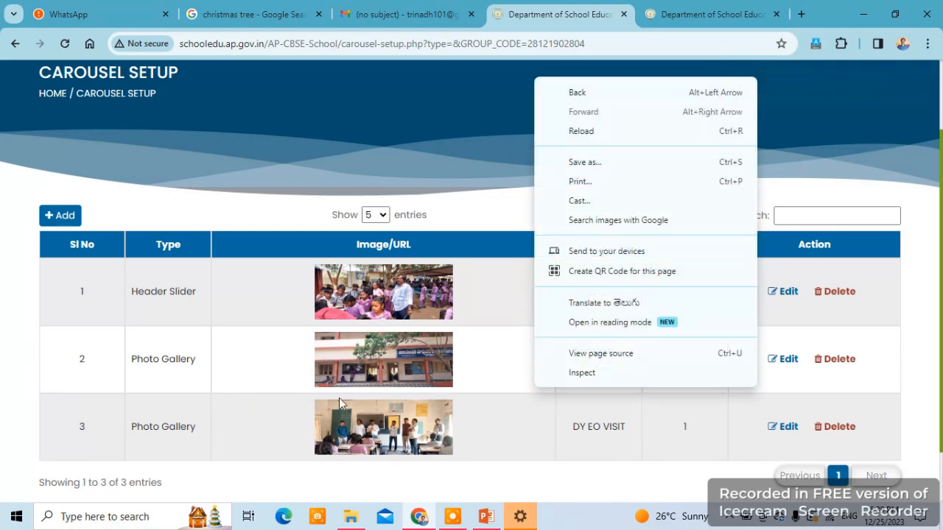
{"action": "right_click", "coordinate": [347, 404]}
{"action": "scroll", "coordinate": [476, 422], "scroll_direction": "down", "scroll_amount": 2}
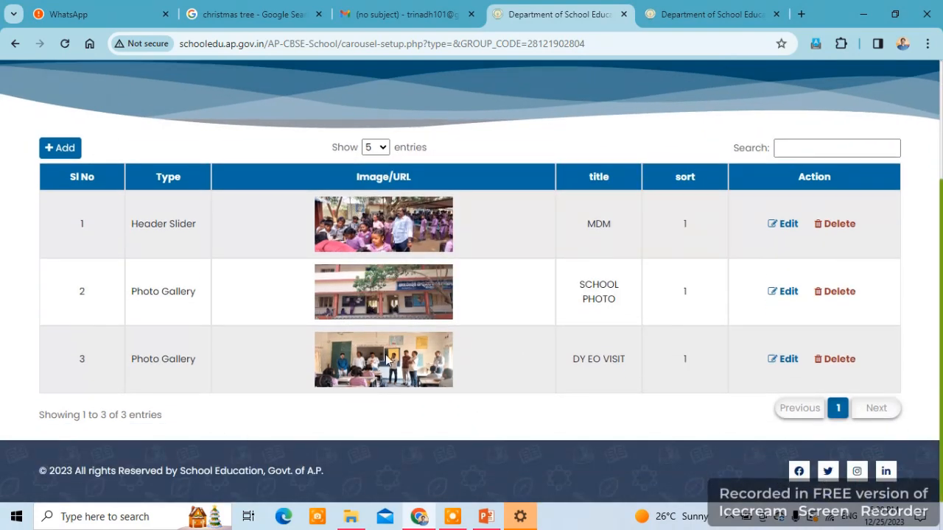
{"action": "scroll", "coordinate": [386, 359], "scroll_direction": "up", "scroll_amount": 1}
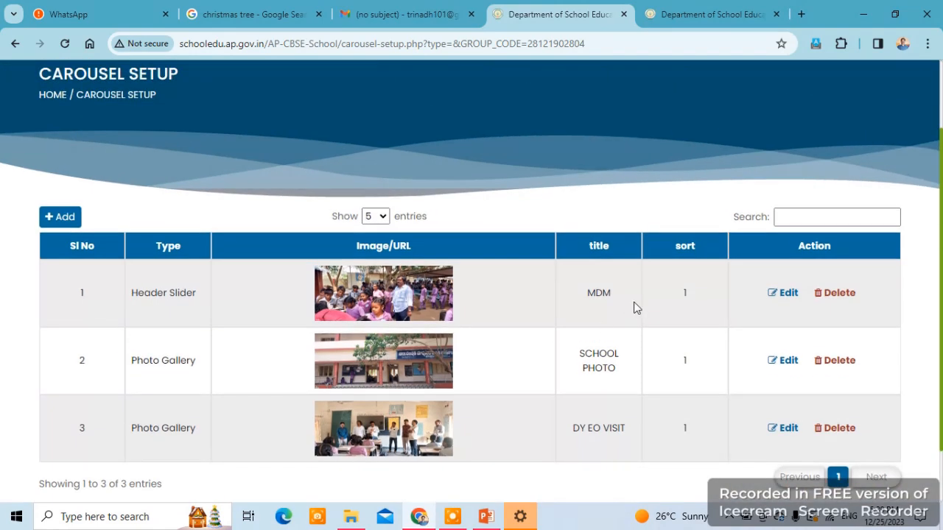
Step: Start another carousel entry with the carousel type Video Gallery
{"action": "left_click", "coordinate": [63, 216]}
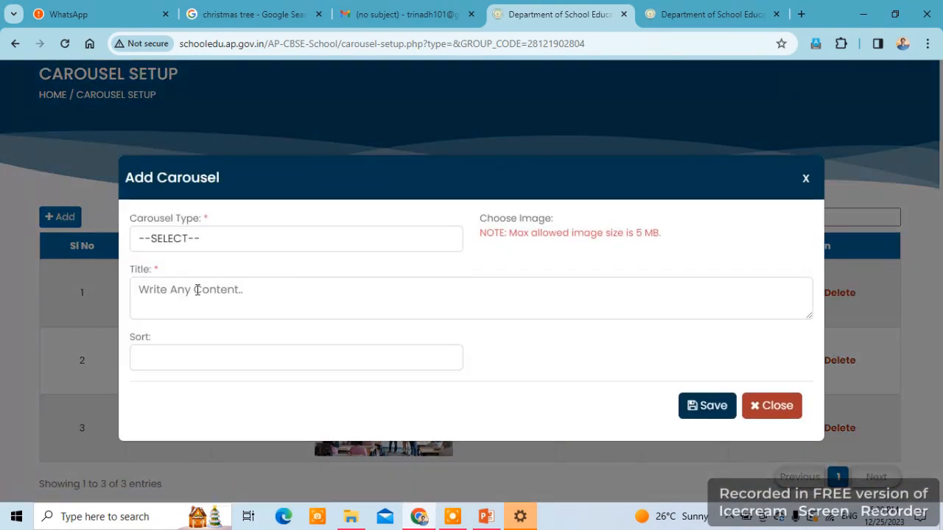
{"action": "left_click", "coordinate": [218, 240]}
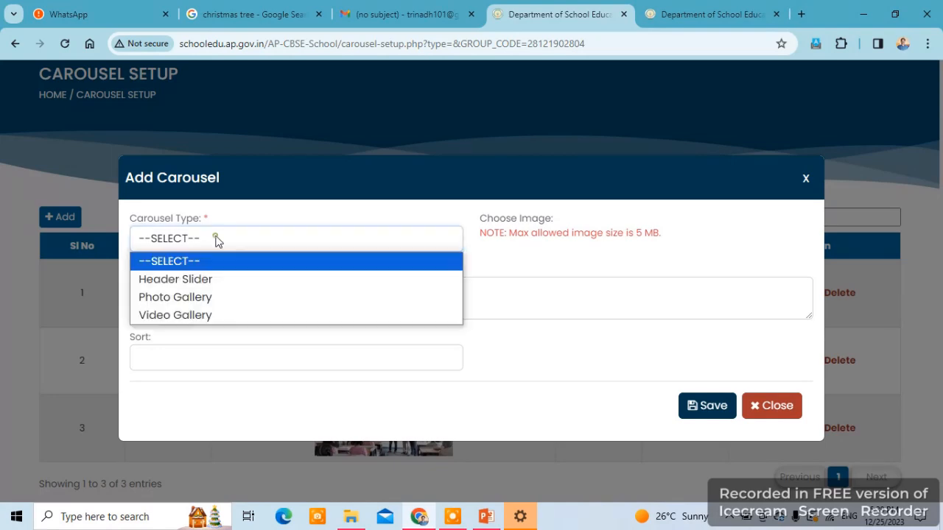
{"action": "left_click", "coordinate": [184, 315]}
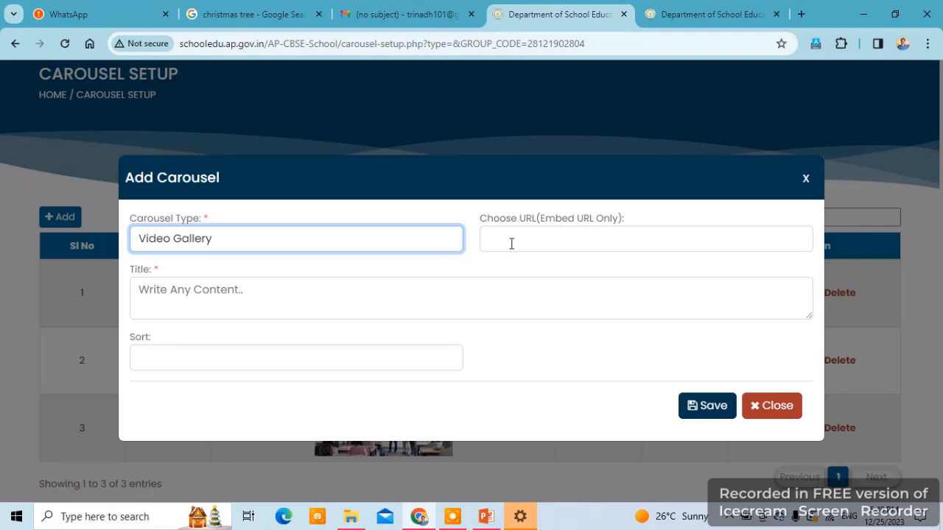
Step: Switch to YouTube in a new browser tab and open the MATHS SONG video from the school headmaster's channel
{"action": "left_click", "coordinate": [86, 16]}
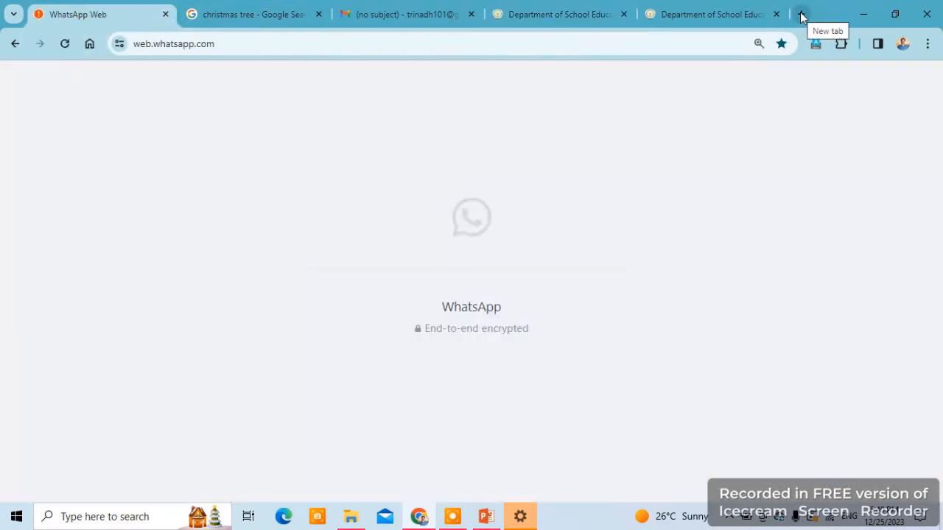
{"action": "left_click", "coordinate": [802, 14]}
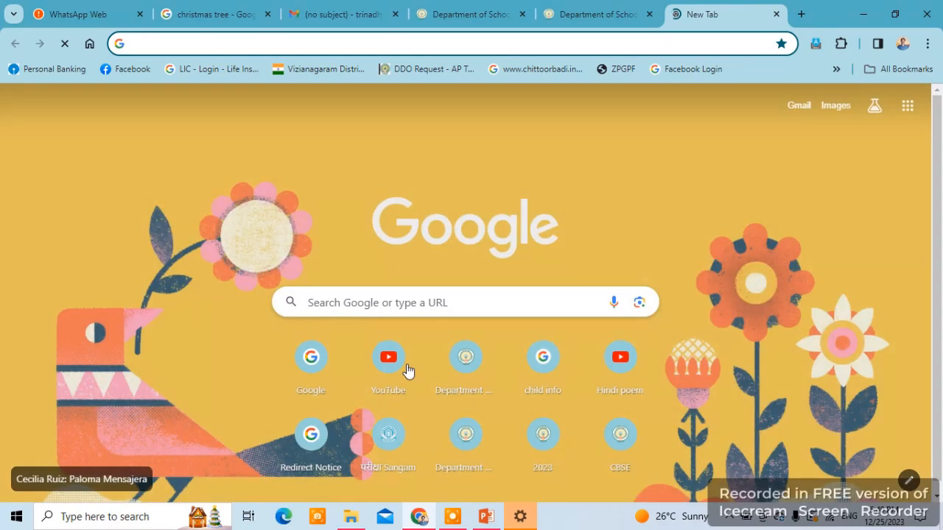
{"action": "left_click", "coordinate": [386, 377]}
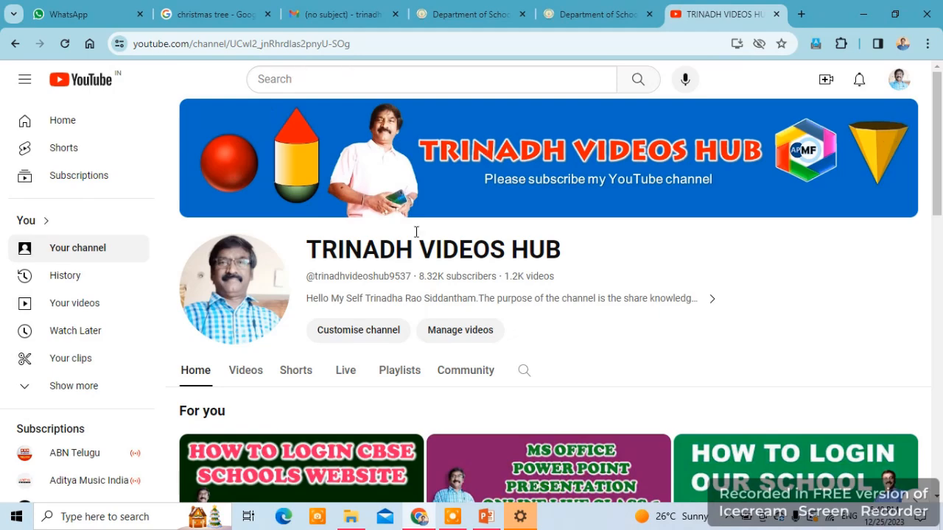
{"action": "scroll", "coordinate": [254, 406], "scroll_direction": "down", "scroll_amount": 4}
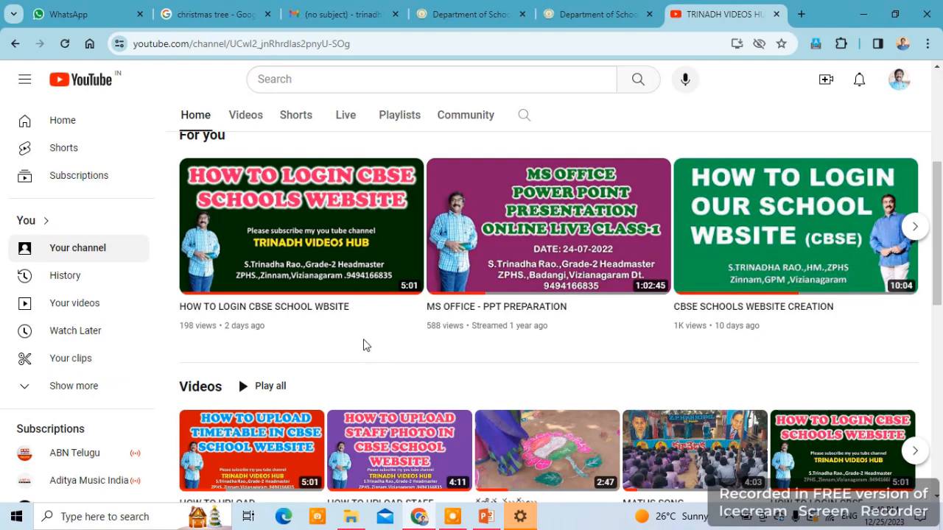
{"action": "scroll", "coordinate": [484, 357], "scroll_direction": "down", "scroll_amount": 1}
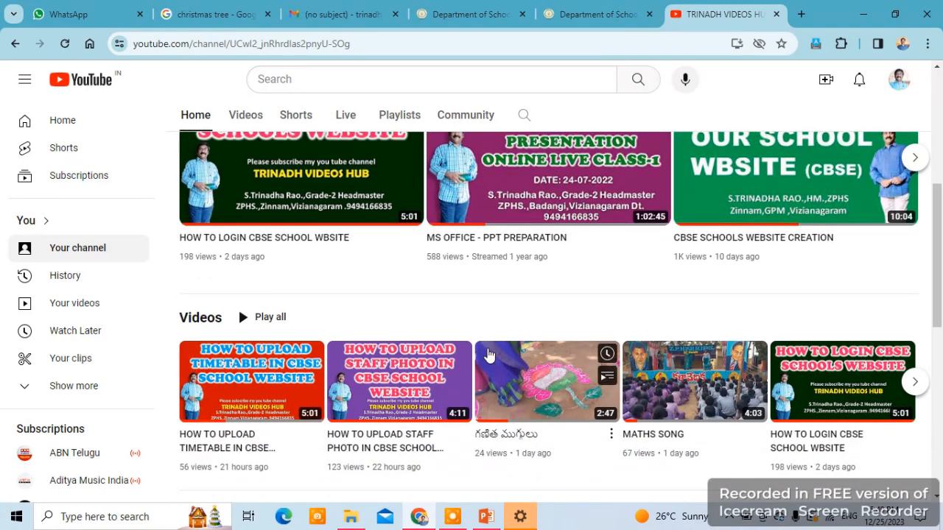
{"action": "scroll", "coordinate": [486, 355], "scroll_direction": "down", "scroll_amount": 2}
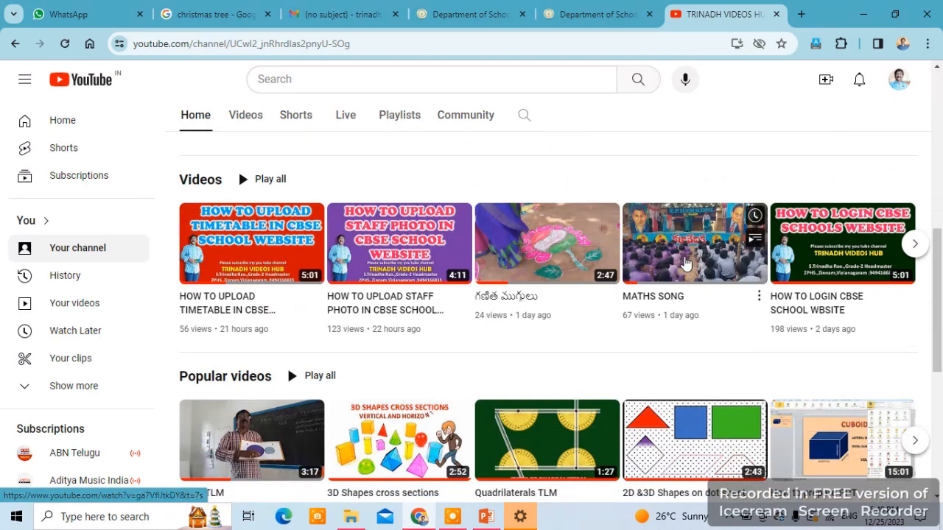
{"action": "left_click", "coordinate": [685, 263]}
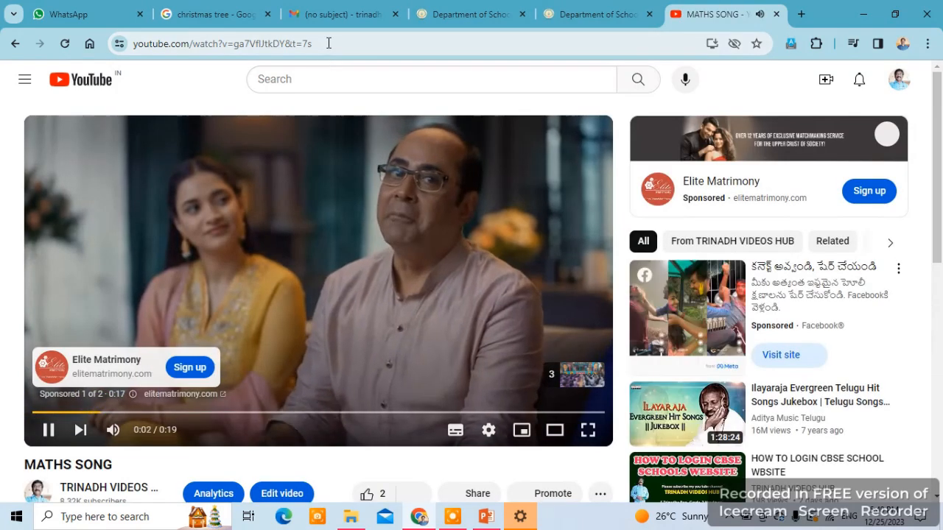
Step: Copy the MATHS SONG video's web address and paste it as the embed URL of the Video Gallery entry
{"action": "left_click_drag", "start_coordinate": [328, 44], "coordinate": [132, 52]}
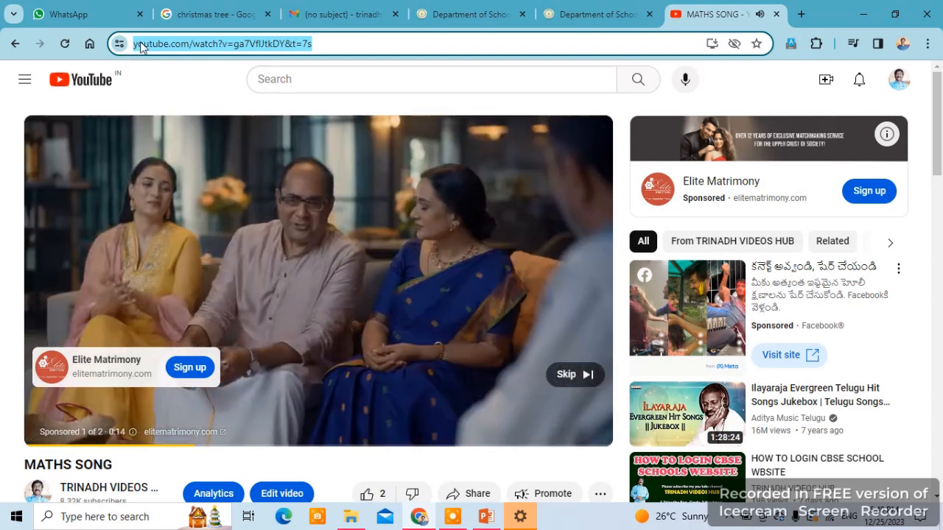
{"action": "right_click", "coordinate": [141, 47]}
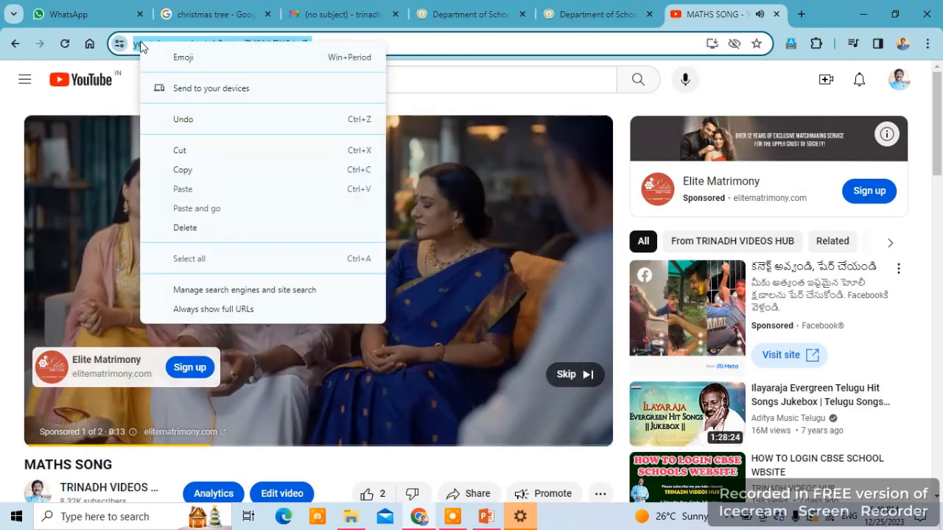
{"action": "left_click", "coordinate": [194, 170]}
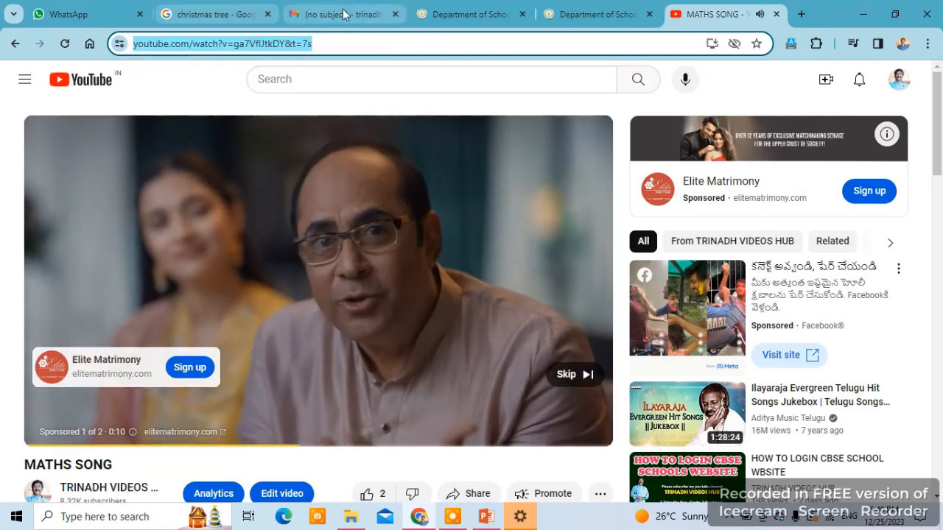
{"action": "left_click", "coordinate": [490, 15]}
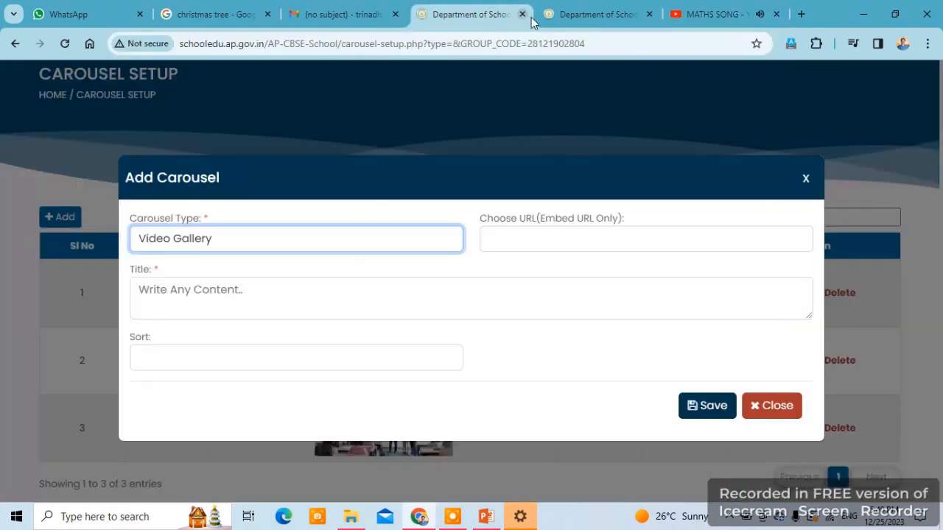
{"action": "left_click", "coordinate": [519, 238]}
{"action": "right_click", "coordinate": [516, 238]}
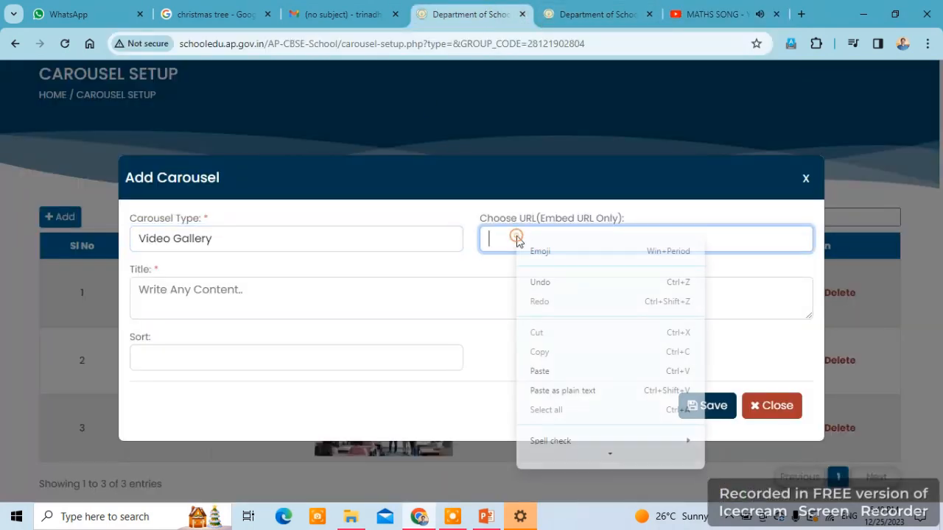
{"action": "left_click", "coordinate": [542, 375]}
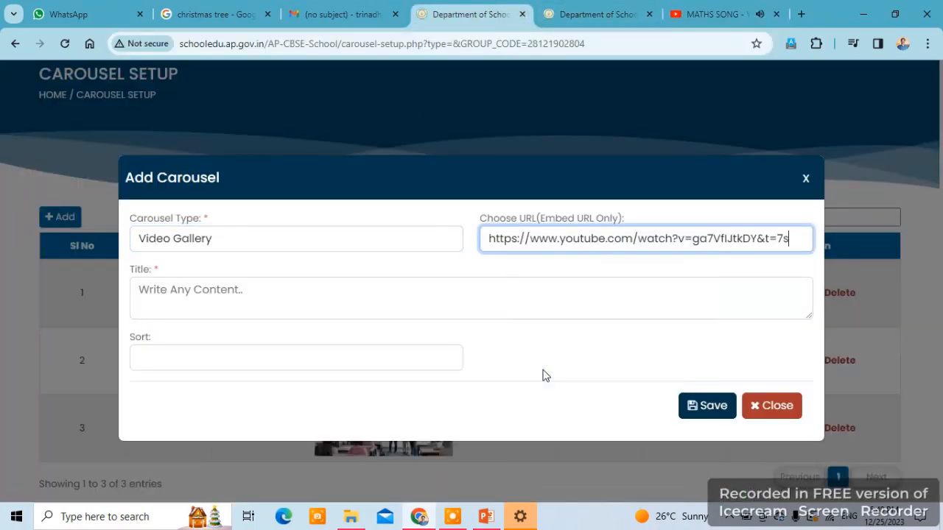
Step: Give the Video Gallery entry the title MATHS SONG and sort order 1, and try to save it
{"action": "left_click", "coordinate": [176, 290]}
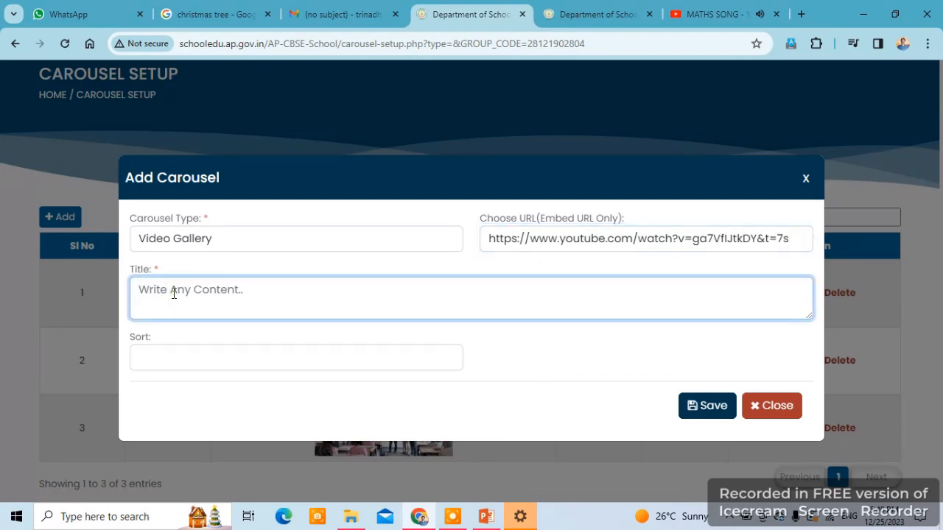
{"action": "type", "text": "MATHS"}
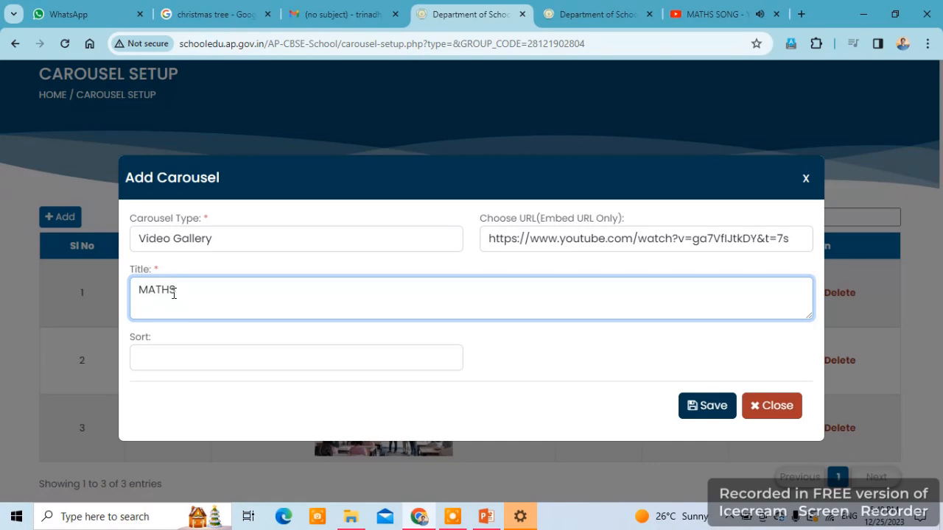
{"action": "type", "text": " SONG"}
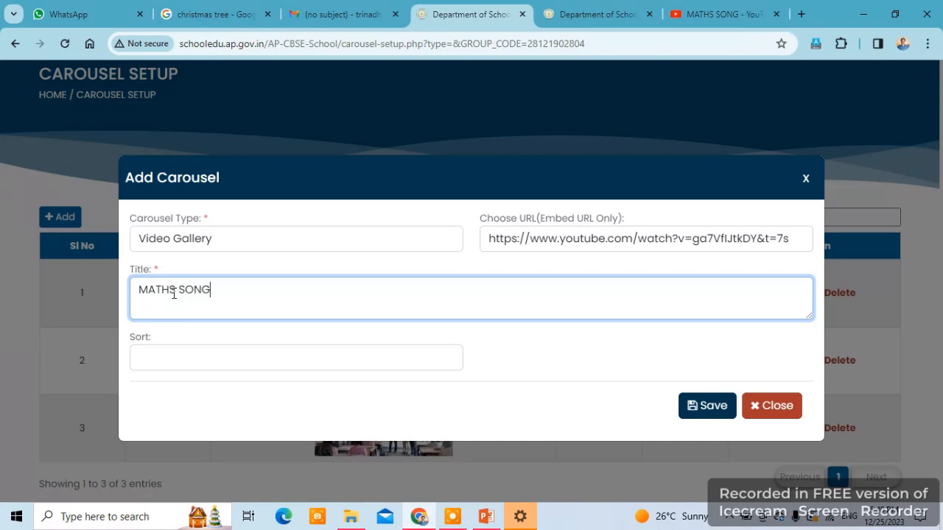
{"action": "left_click", "coordinate": [154, 361]}
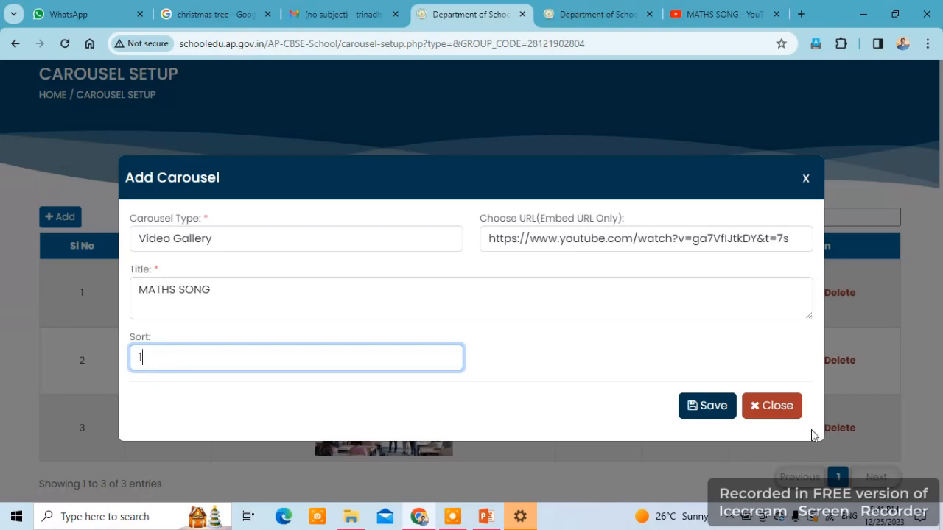
{"action": "left_click", "coordinate": [719, 410]}
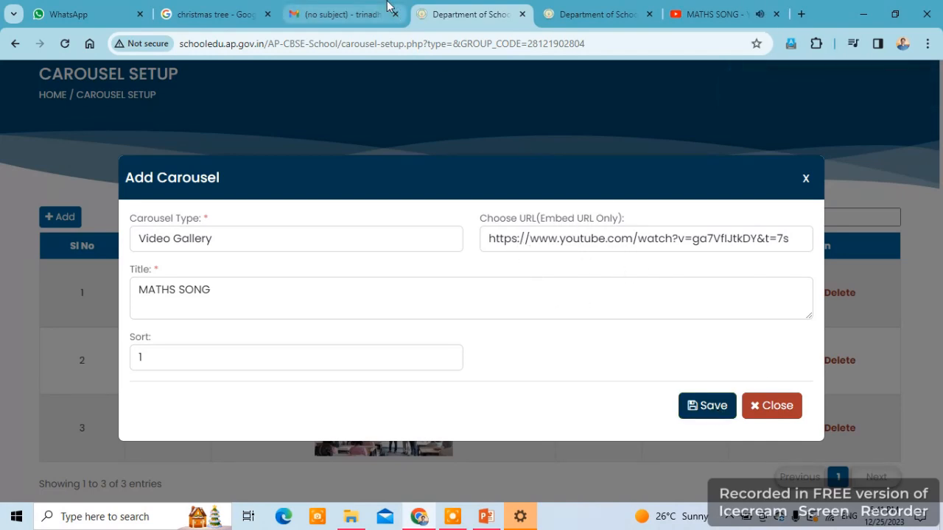
Step: Switch to the MATHS SONG video on YouTube and copy its share link
{"action": "left_click", "coordinate": [704, 17]}
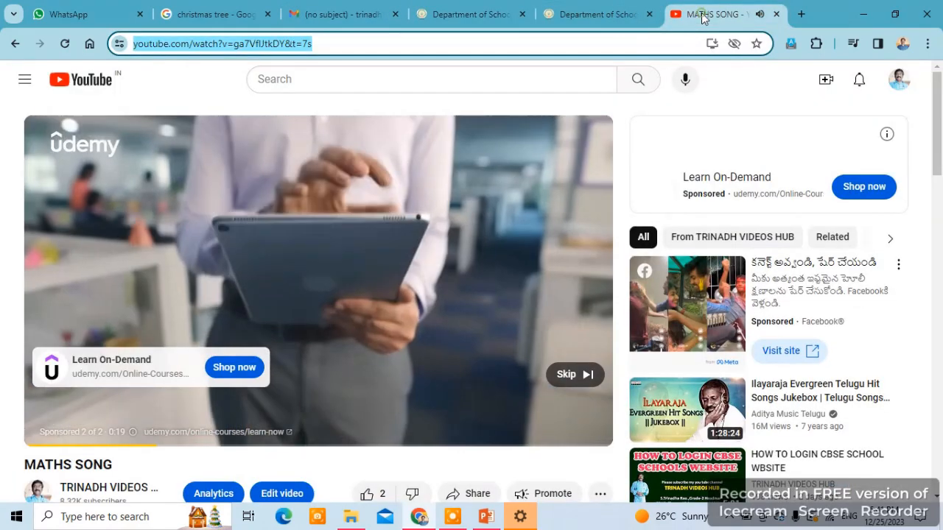
{"action": "scroll", "coordinate": [453, 372], "scroll_direction": "down", "scroll_amount": 3}
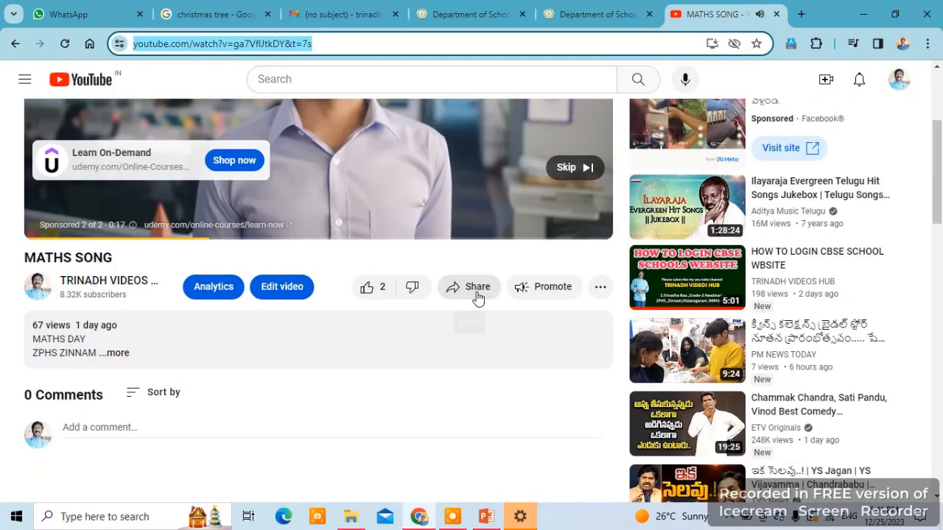
{"action": "left_click", "coordinate": [477, 292]}
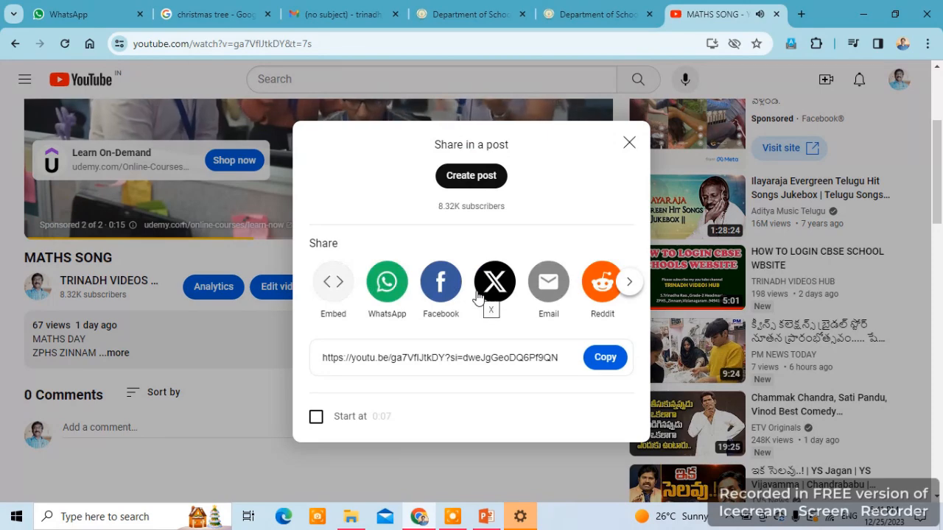
{"action": "left_click", "coordinate": [605, 358]}
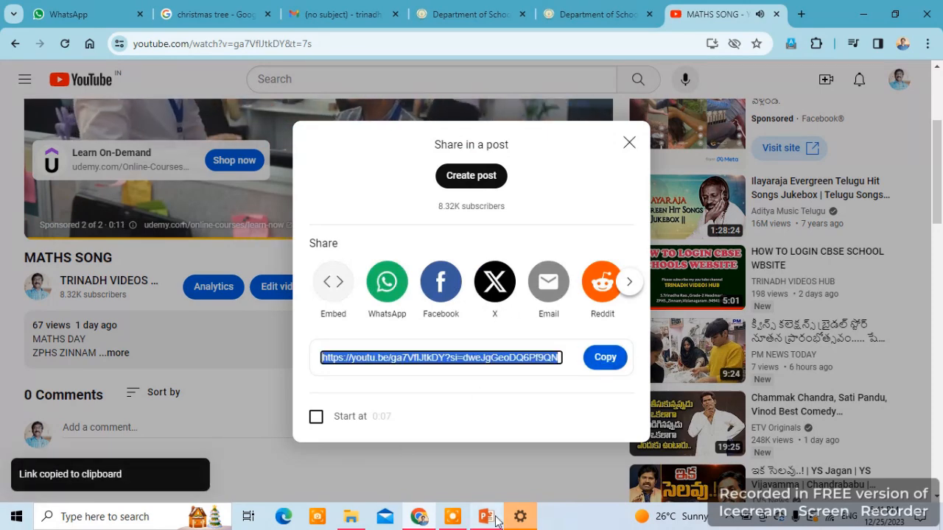
Step: Return to the carousel form, replace the embed URL with the copied YouTube share link, and try to save the entry
{"action": "left_click", "coordinate": [582, 15]}
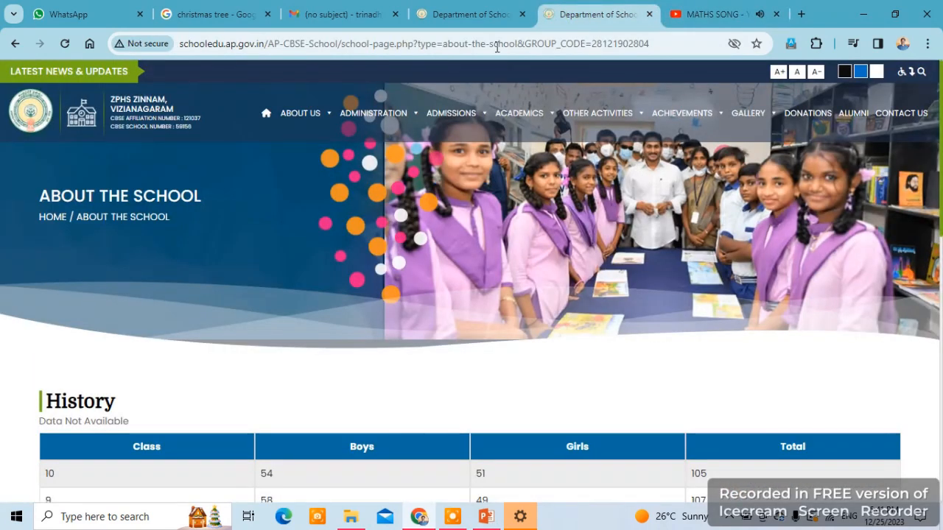
{"action": "left_click", "coordinate": [471, 14]}
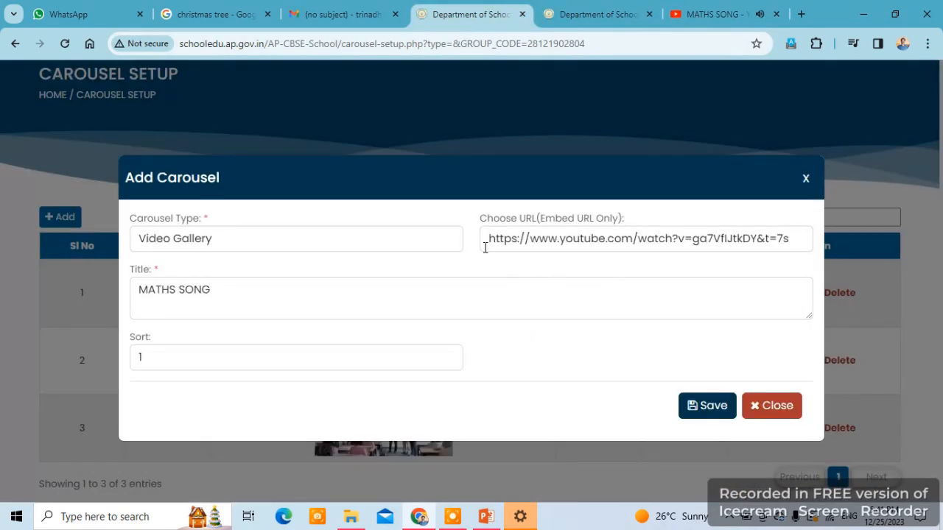
{"action": "left_click_drag", "start_coordinate": [485, 243], "coordinate": [810, 249]}
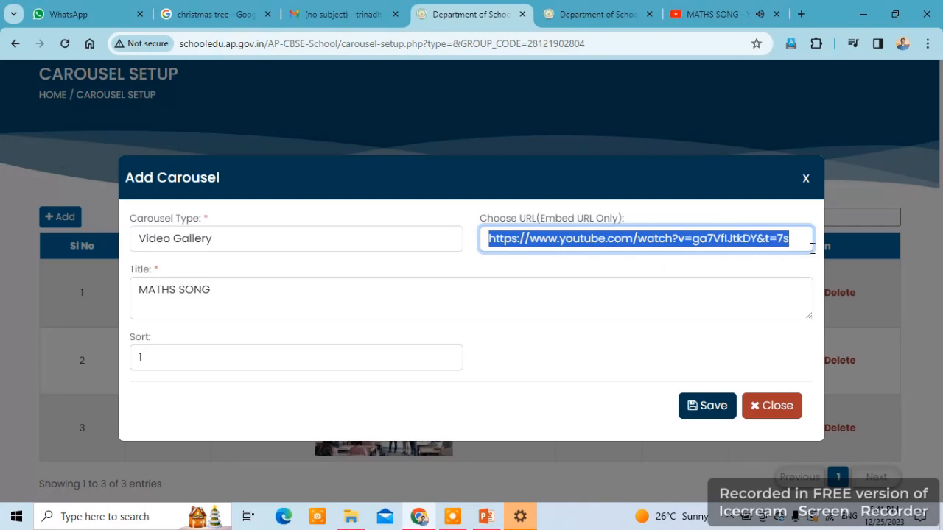
{"action": "key", "text": "ctrl+v"}
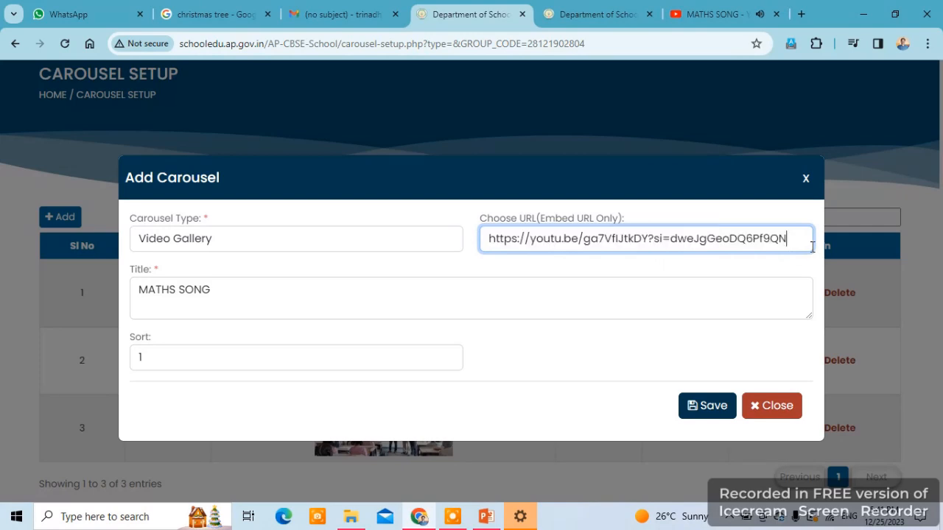
{"action": "left_click", "coordinate": [712, 410]}
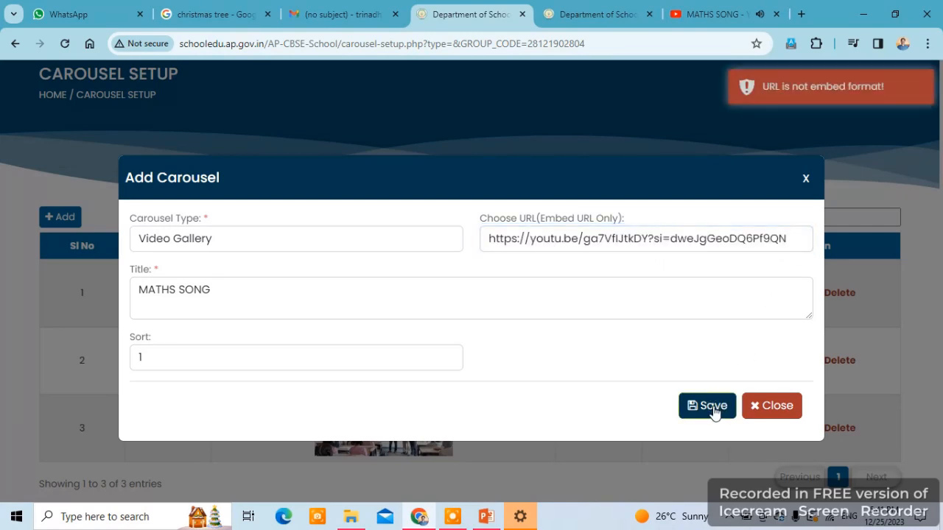
Step: Clear the URL of the Video Gallery entry and close the form without saving
{"action": "left_click", "coordinate": [794, 238]}
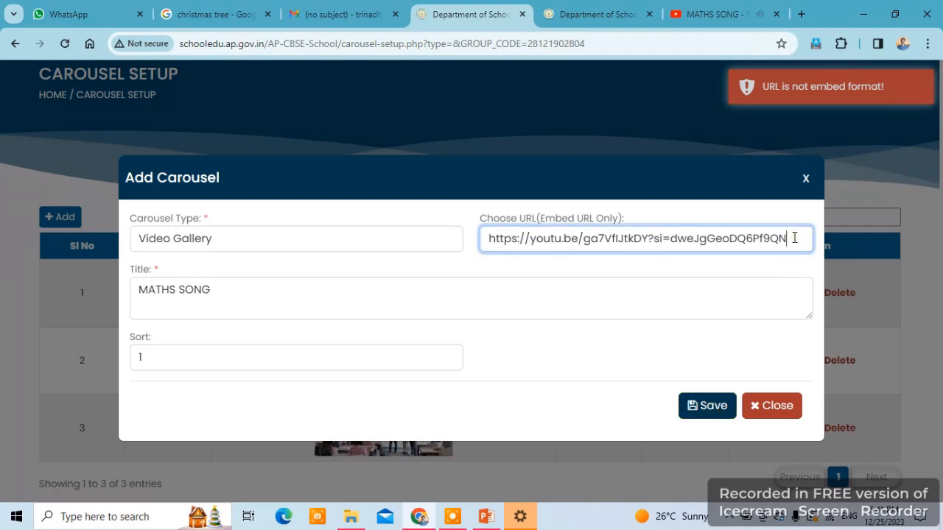
{"action": "left_click_drag", "start_coordinate": [795, 237], "coordinate": [486, 230]}
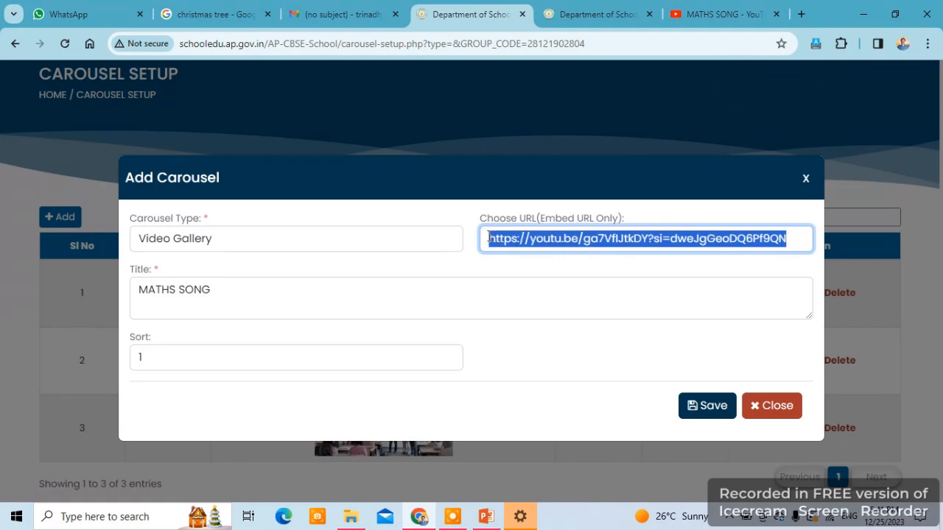
{"action": "key", "text": "BackSpace"}
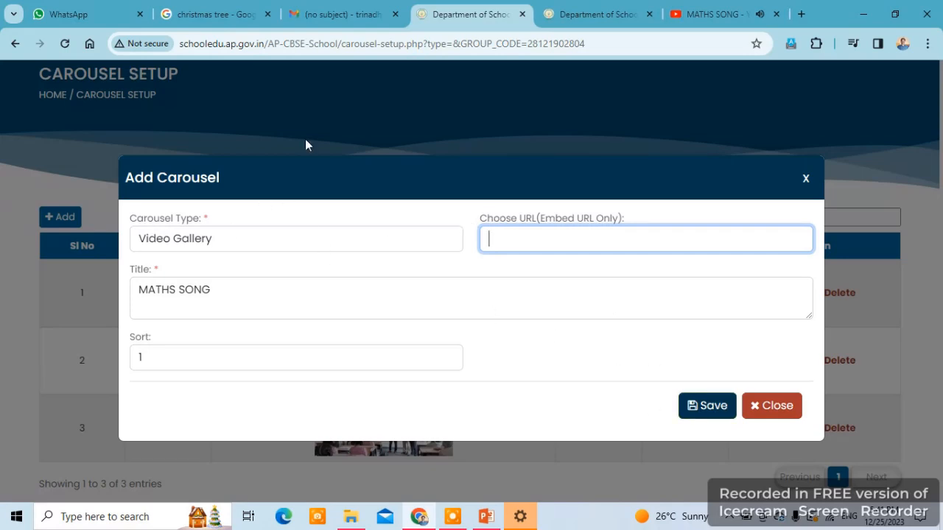
{"action": "left_click", "coordinate": [772, 406]}
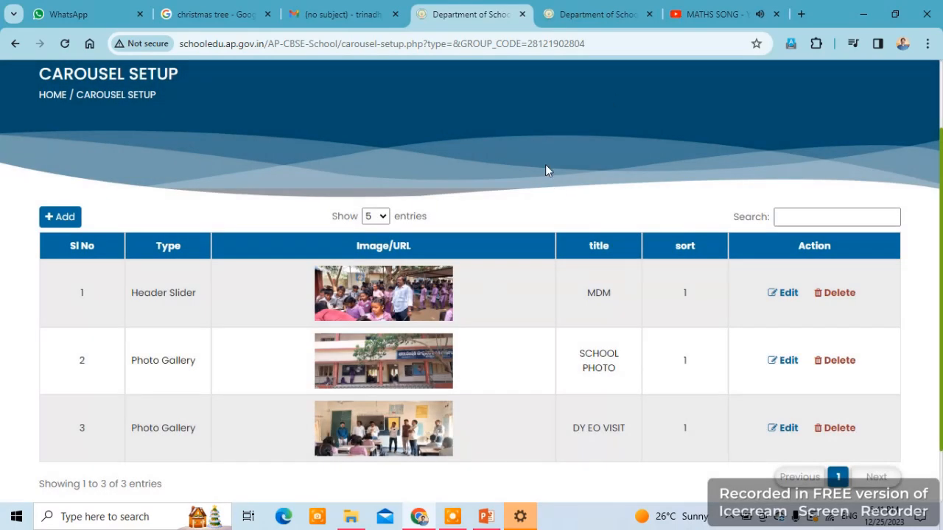
Step: Open the Notifications & Events Setup page from the school master setup options
{"action": "scroll", "coordinate": [558, 188], "scroll_direction": "down", "scroll_amount": 1}
{"action": "scroll", "coordinate": [474, 193], "scroll_direction": "up", "scroll_amount": 3}
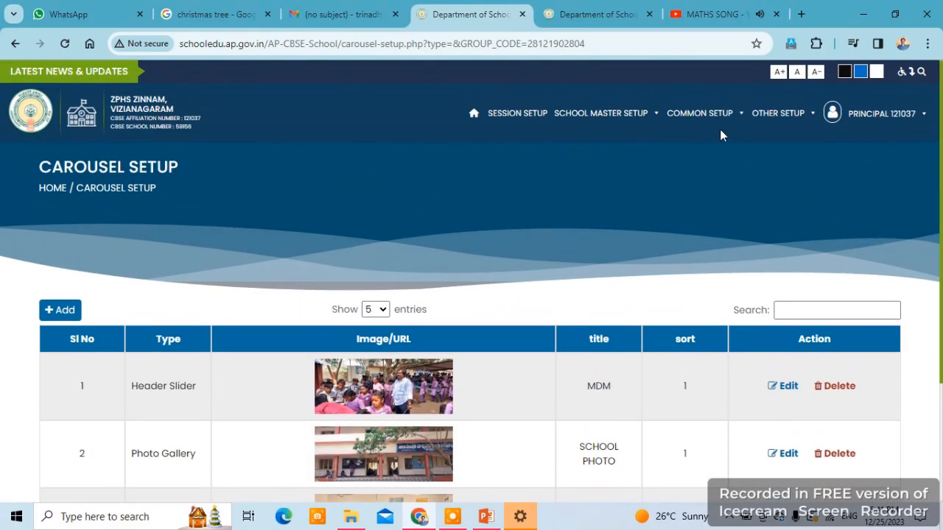
{"action": "mouse_move", "coordinate": [711, 115]}
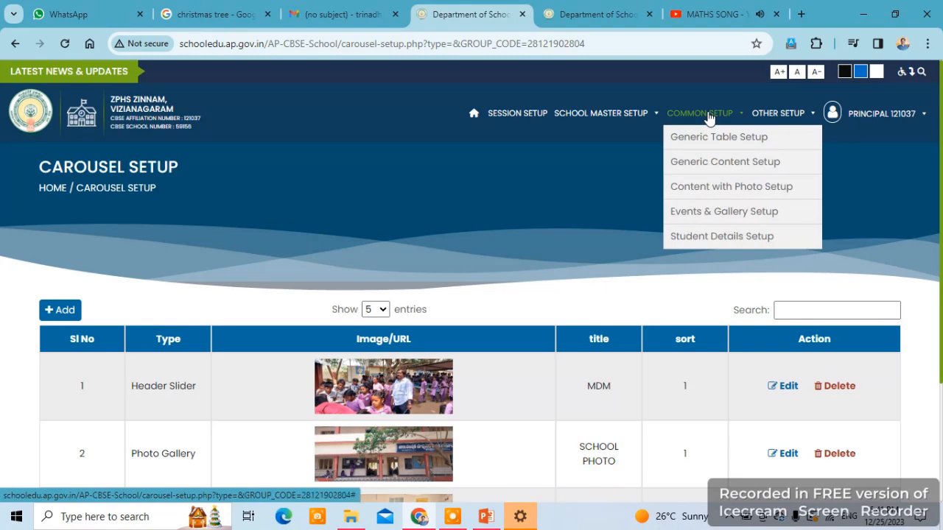
{"action": "mouse_move", "coordinate": [579, 121]}
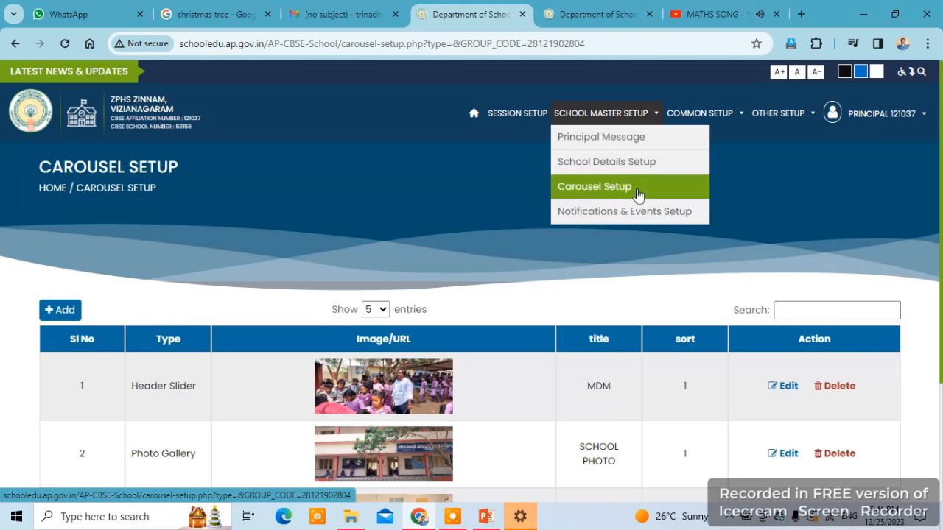
{"action": "left_click", "coordinate": [608, 221]}
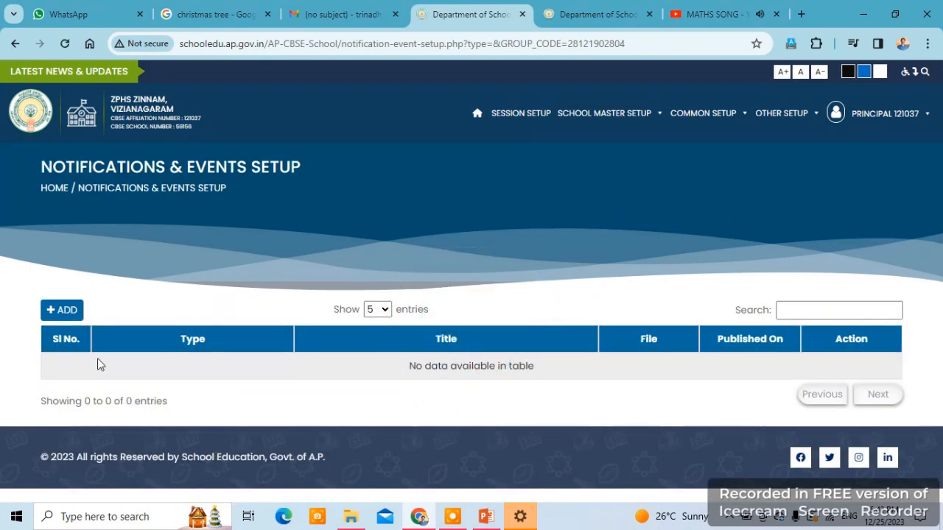
Step: Start an entry of type NOTIFICATION, attach the file ccitt_1.tif, and close the form without saving
{"action": "left_click", "coordinate": [72, 311]}
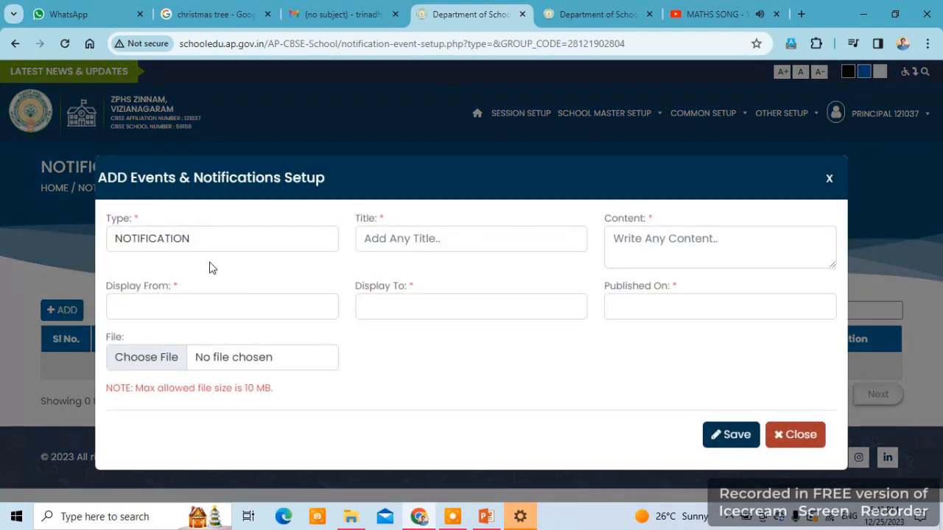
{"action": "left_click", "coordinate": [215, 243]}
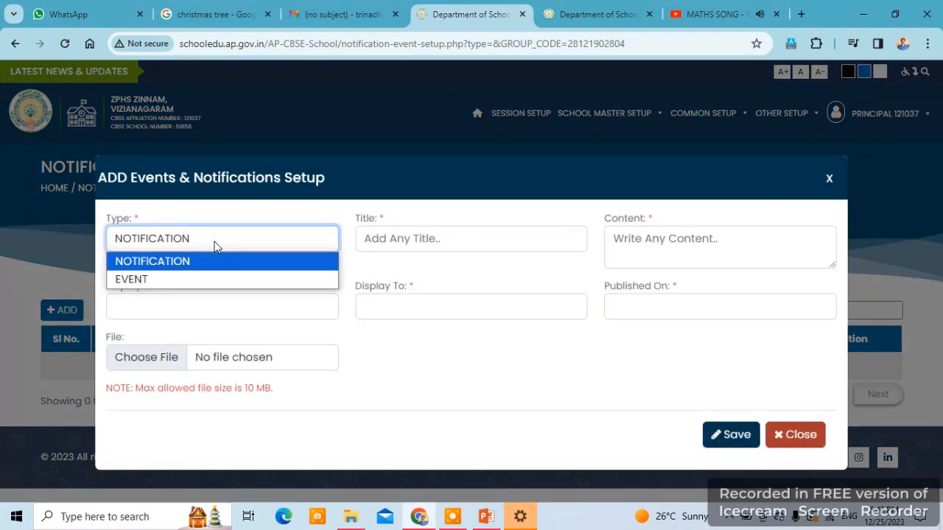
{"action": "left_click", "coordinate": [215, 245]}
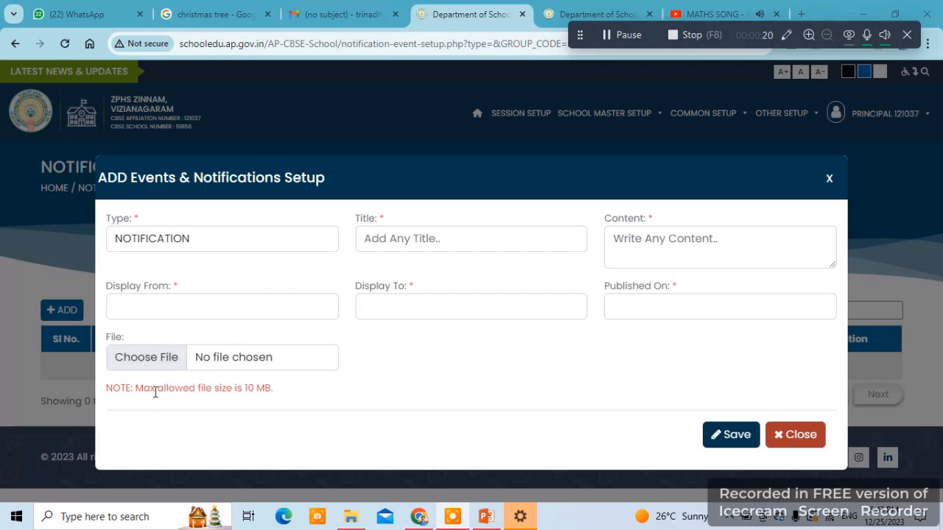
{"action": "left_click", "coordinate": [163, 359]}
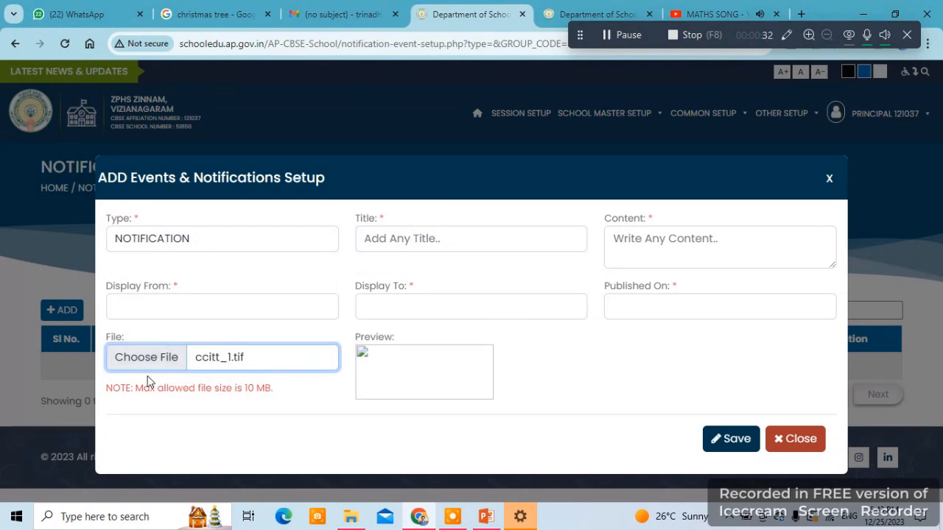
{"action": "left_click", "coordinate": [792, 442]}
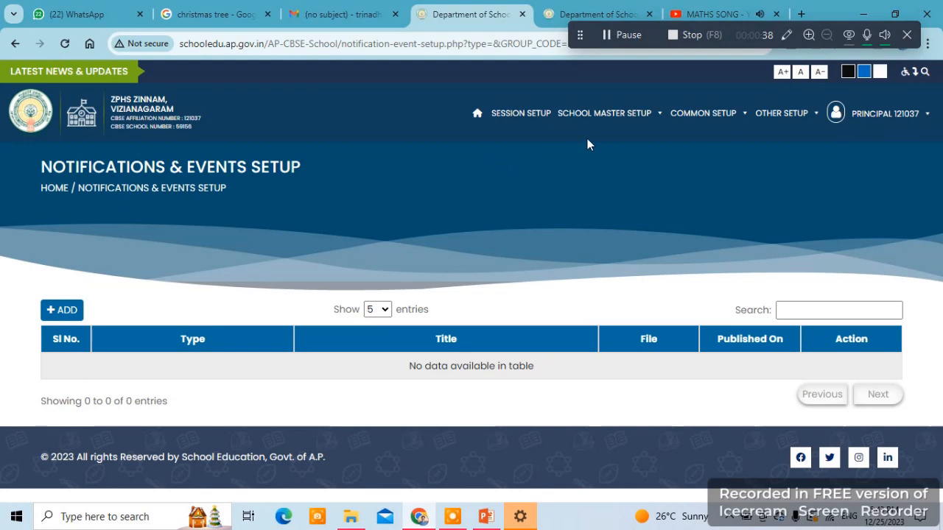
Step: Reload the Notifications & Events Setup page, start an entry of type EVENT, and close the form without saving
{"action": "mouse_move", "coordinate": [621, 120]}
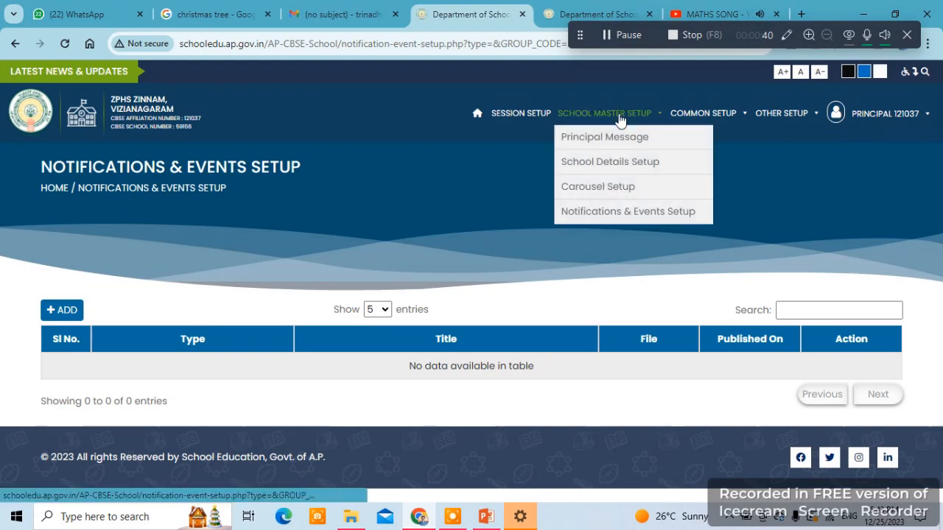
{"action": "left_click", "coordinate": [604, 220]}
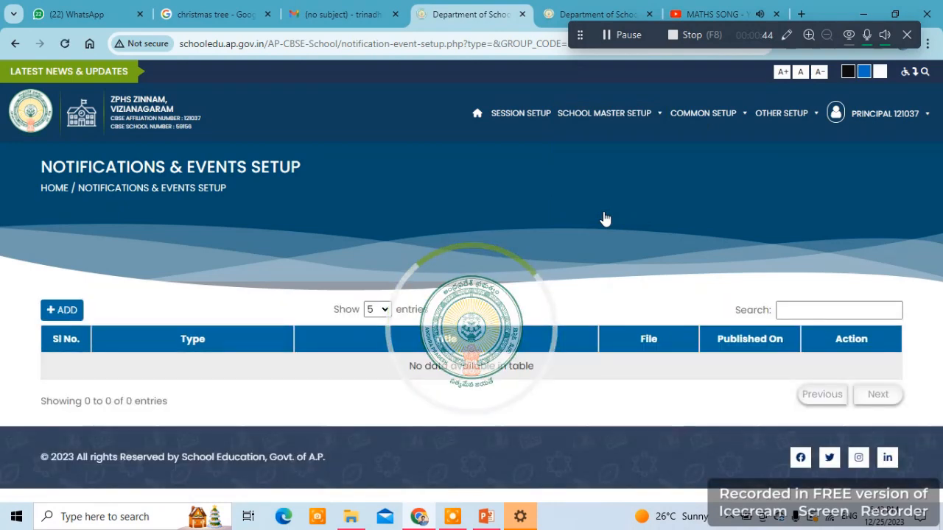
{"action": "left_click", "coordinate": [65, 310]}
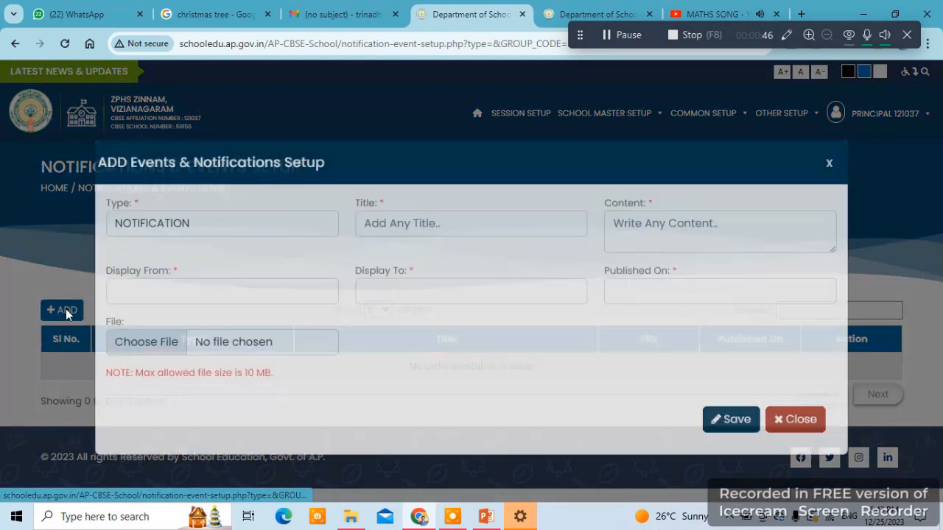
{"action": "left_click", "coordinate": [212, 246]}
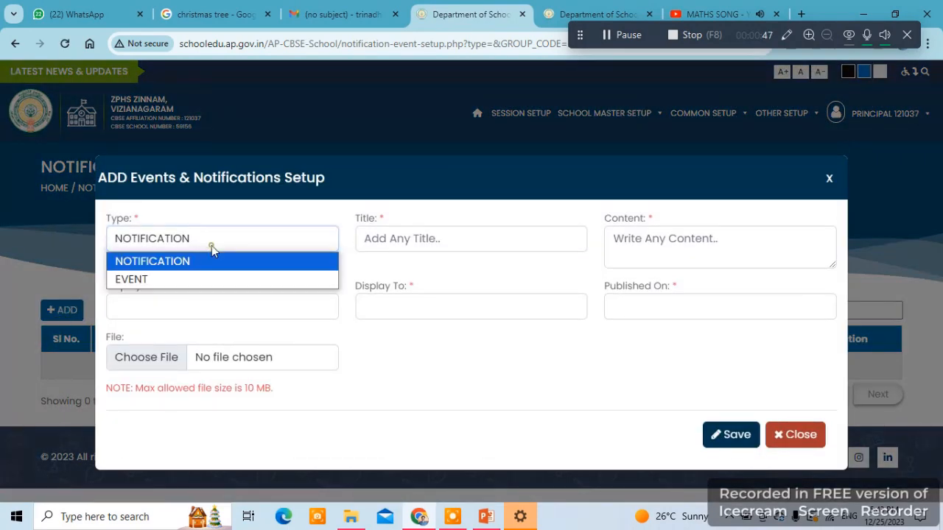
{"action": "left_click", "coordinate": [157, 281]}
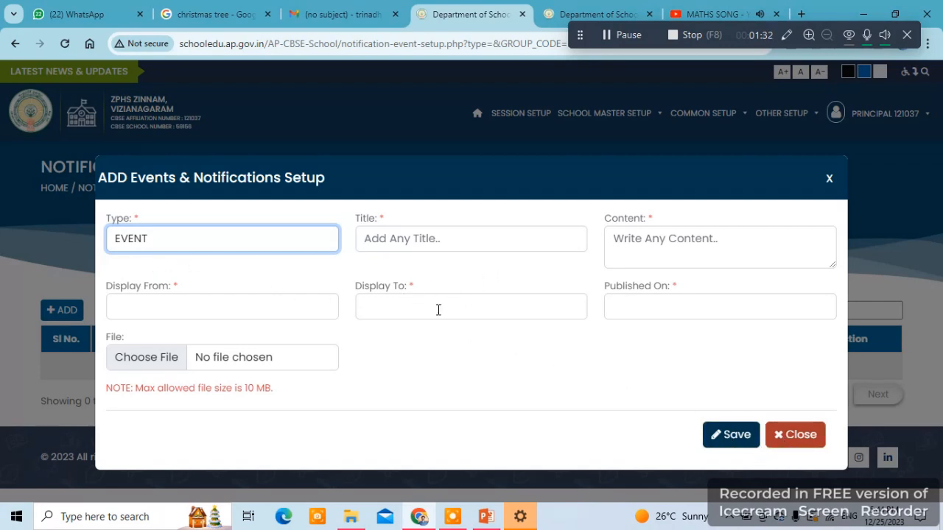
{"action": "left_click", "coordinate": [796, 435]}
{"action": "mouse_move", "coordinate": [594, 127]}
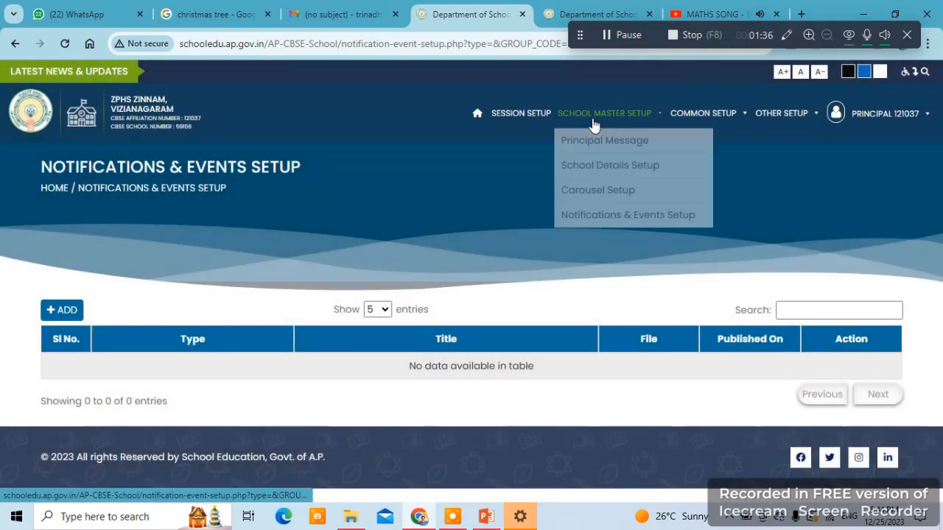